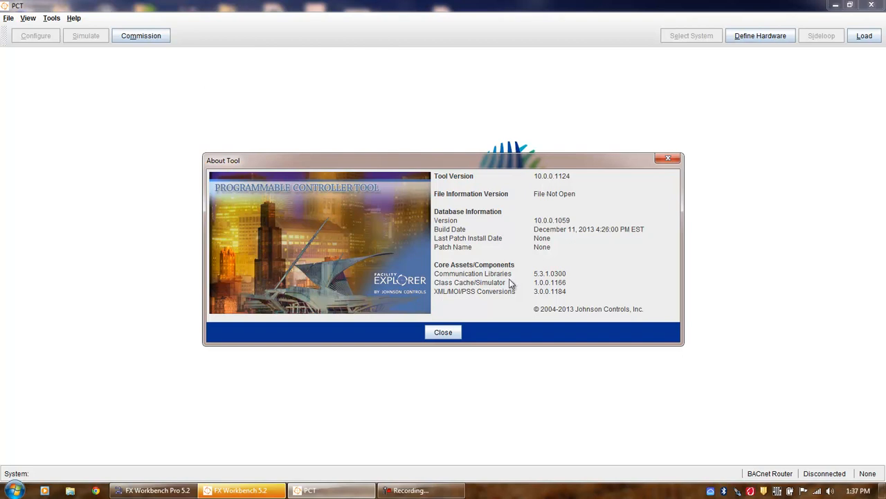
Close the tool version information and bring up the dialog for opening a controller application file.
left_click(448, 332)
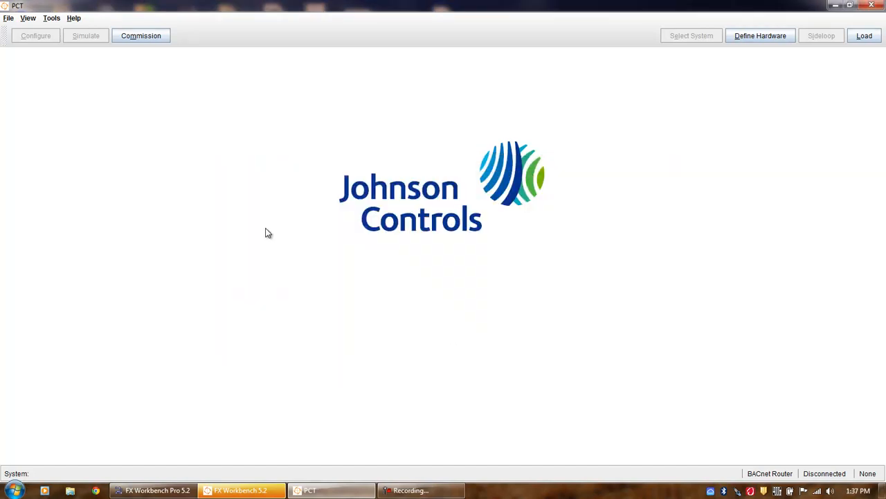
left_click(8, 20)
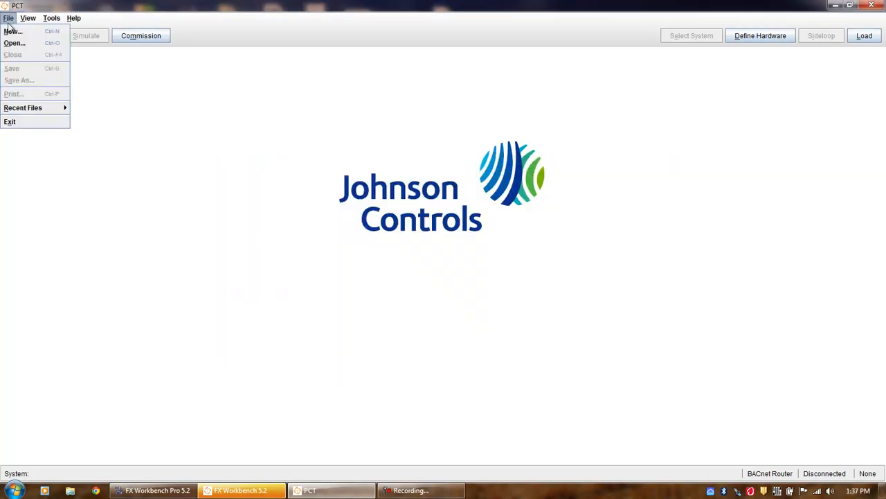
left_click(14, 44)
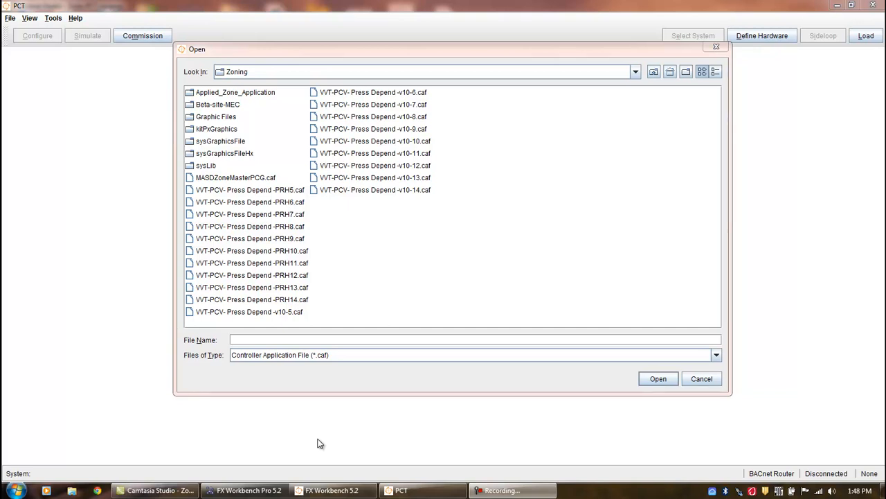
Examine the zone master file and the VVT-PCV Press Depend PRH and v10 application files in the Zoning folder.
left_click(238, 181)
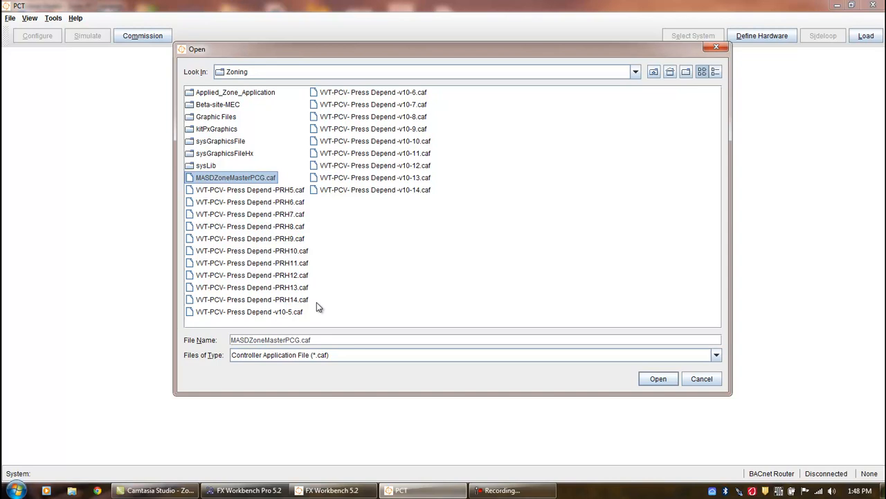
left_click(296, 313)
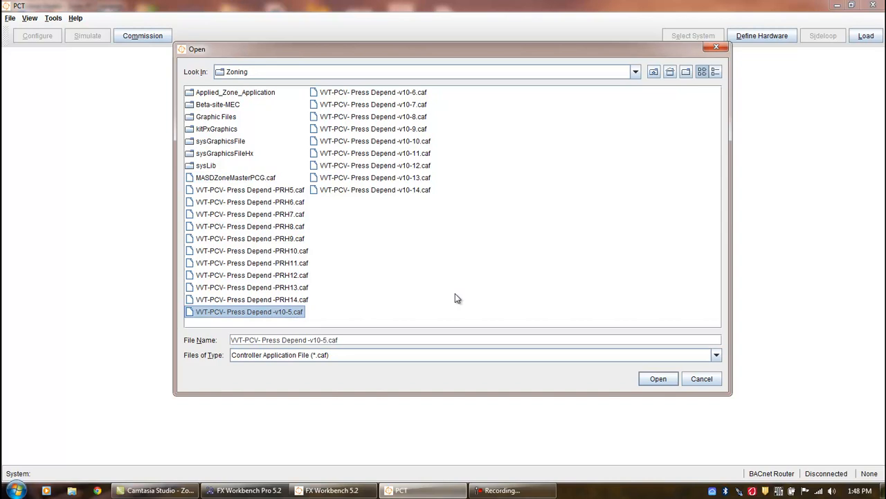
left_click(251, 192)
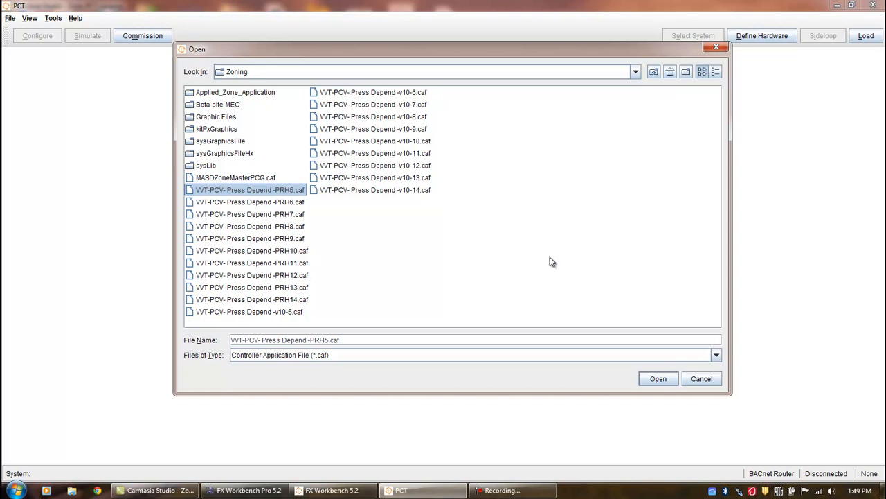
left_click(290, 190)
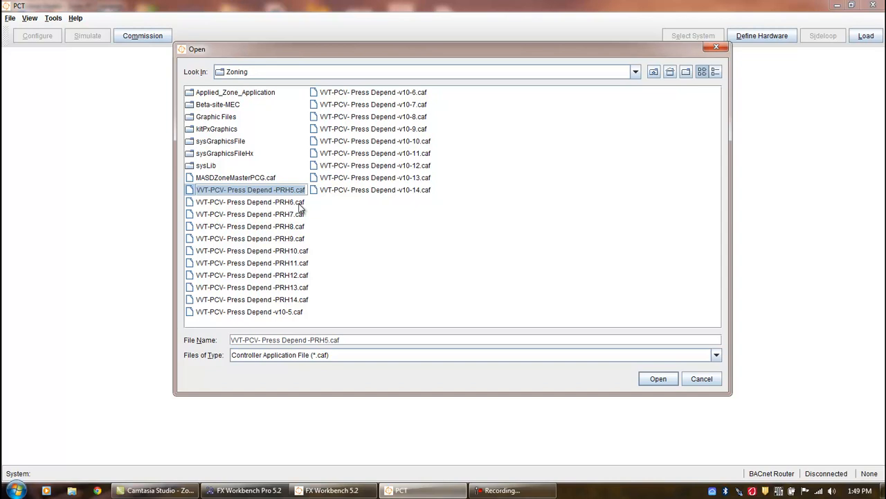
left_click(301, 207)
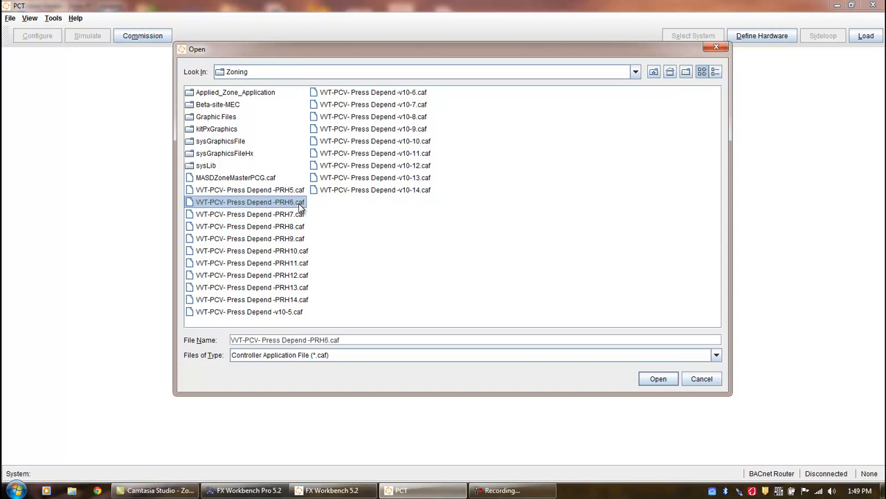
left_click(302, 218)
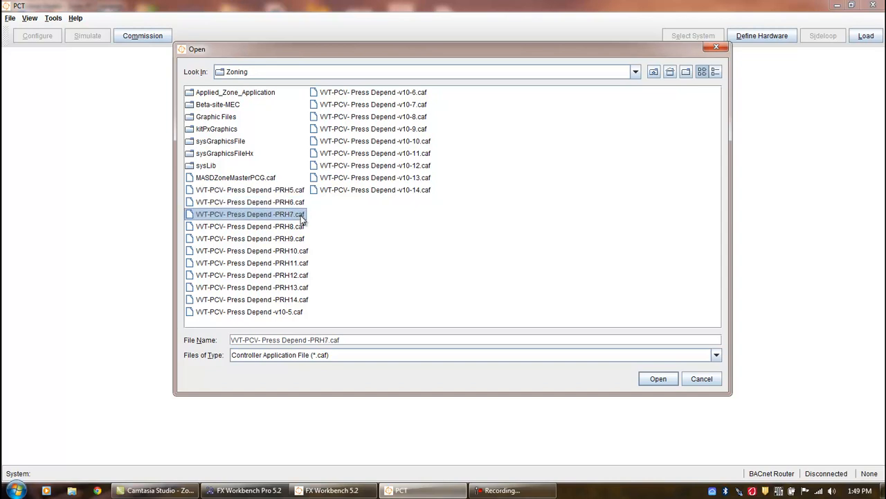
left_click(303, 299)
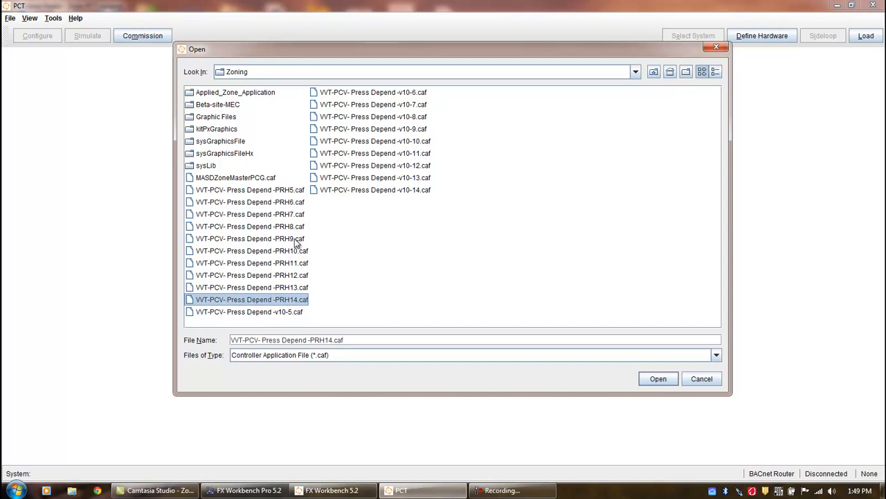
left_click(296, 314)
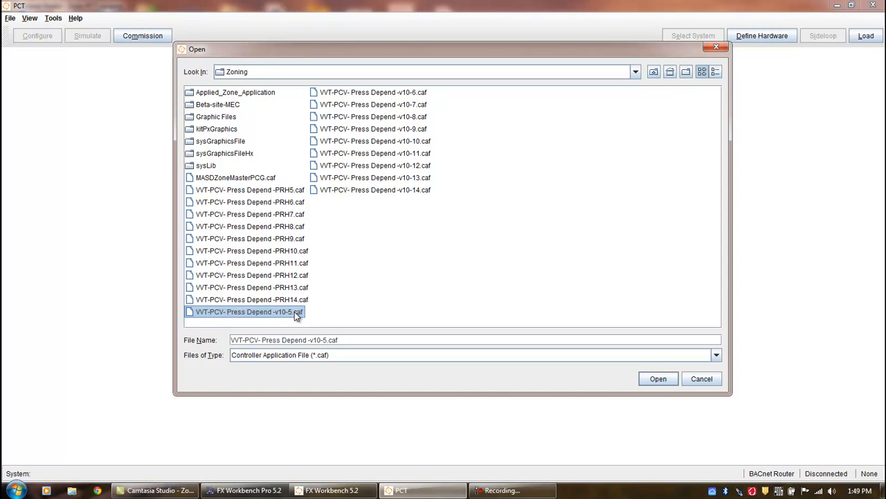
left_click(283, 242)
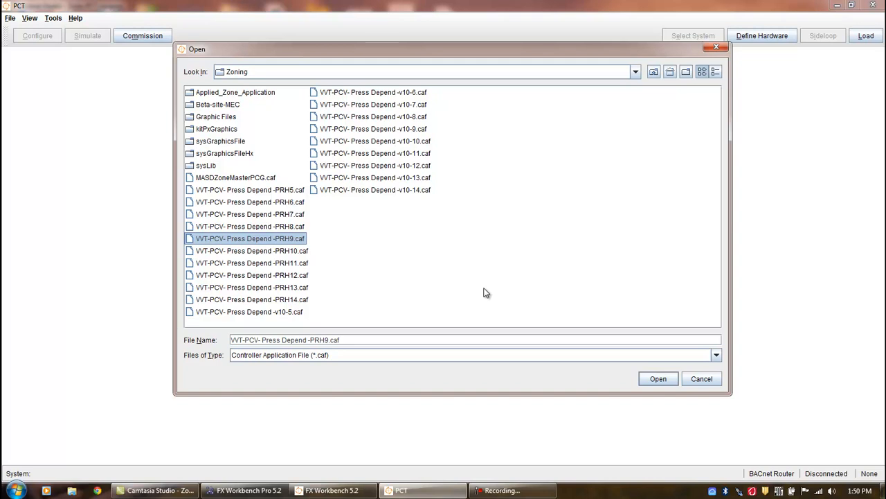
Open MASDZoneMasterPCG.caf and enlarge the application's control view along with its Network Inputs list.
left_click(231, 181)
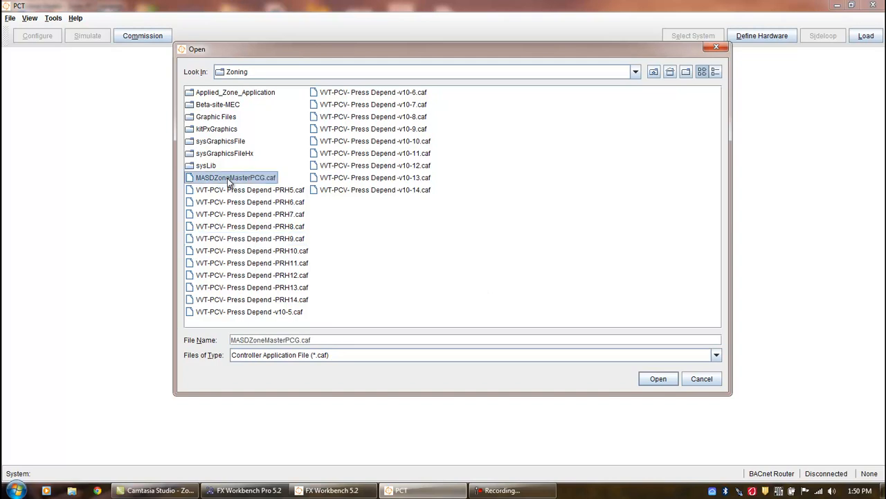
left_click(656, 383)
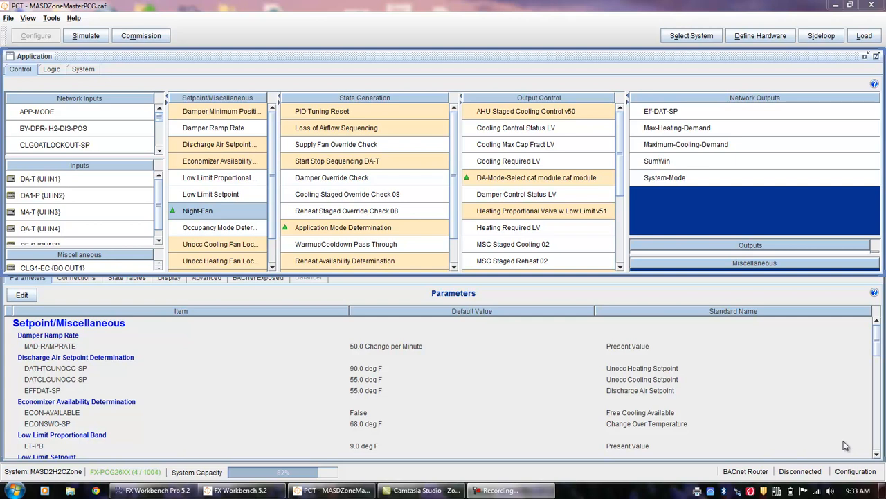
left_click_drag(449, 275, 461, 416)
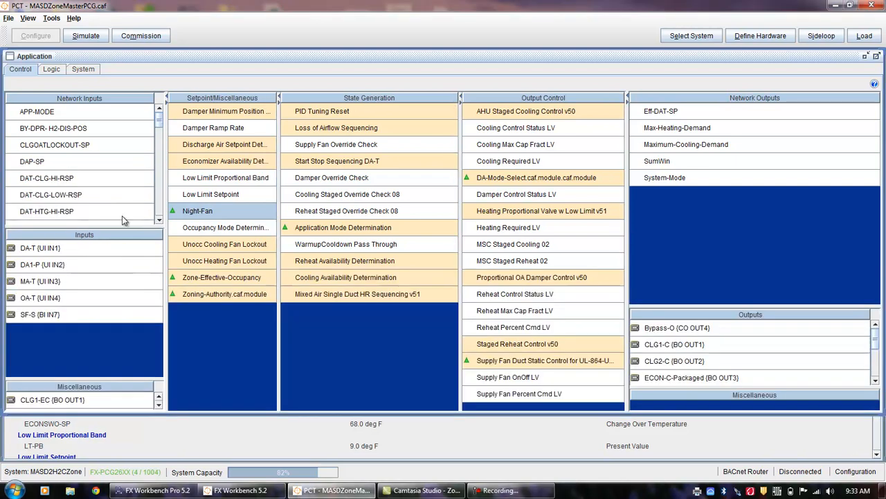
left_click_drag(121, 226, 122, 333)
Examine the Zone1-Demand, Zone1-Occupancy and Zone1-Temp network inputs.
left_click_drag(156, 149, 158, 202)
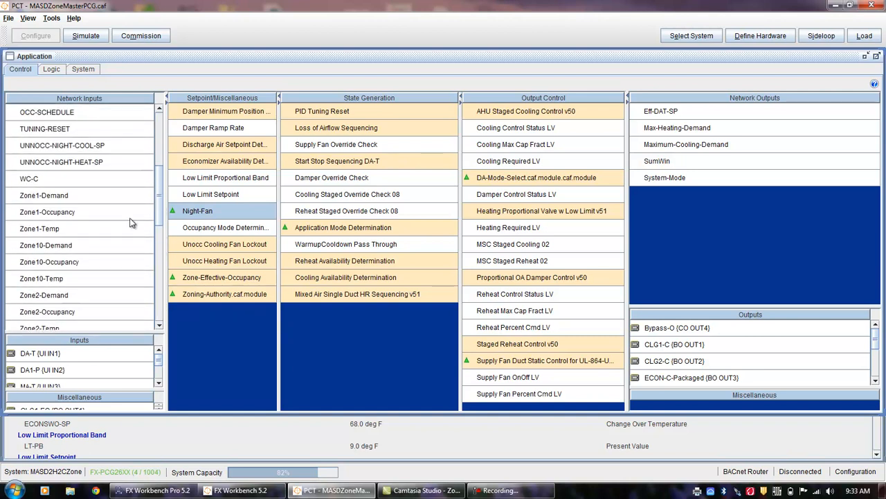
left_click(90, 202)
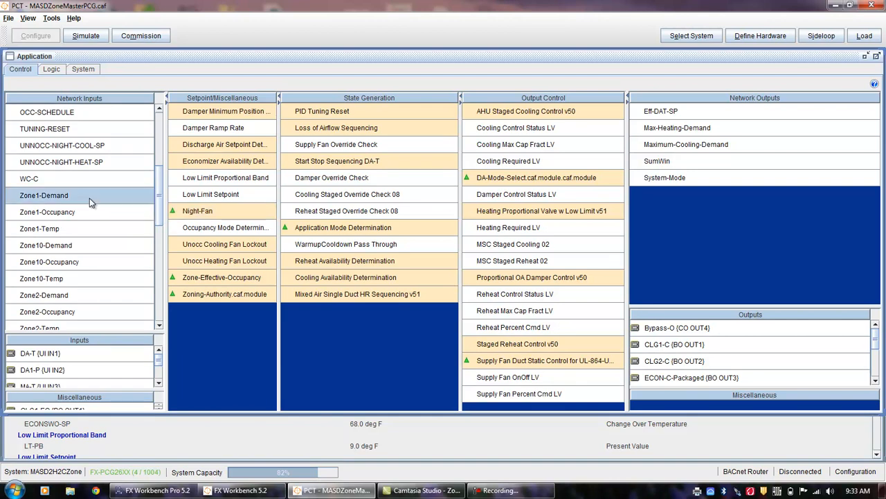
left_click(91, 213)
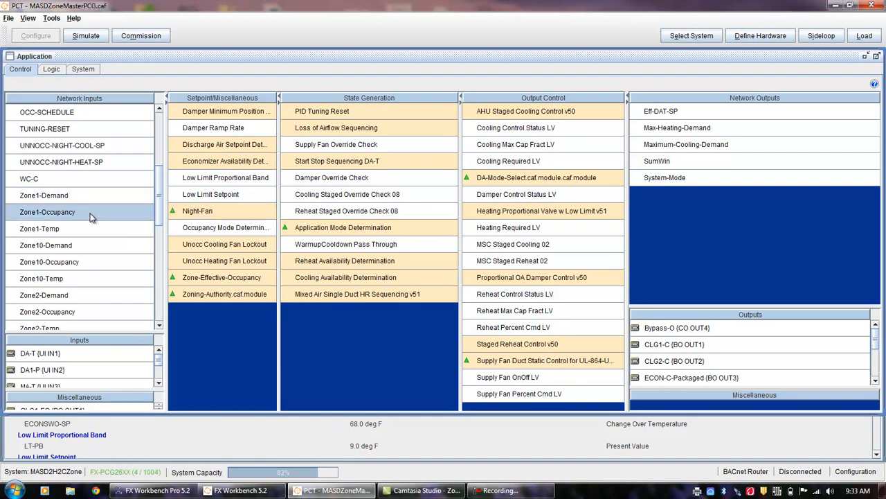
left_click(87, 233)
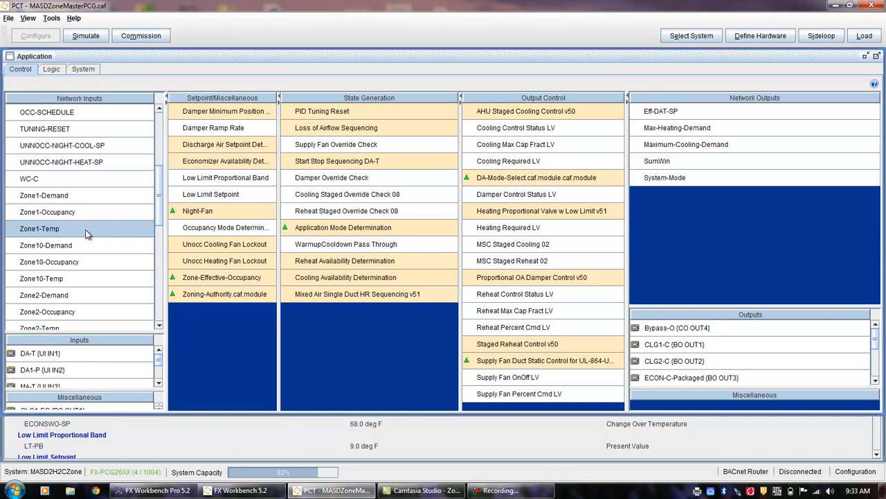
left_click(89, 200)
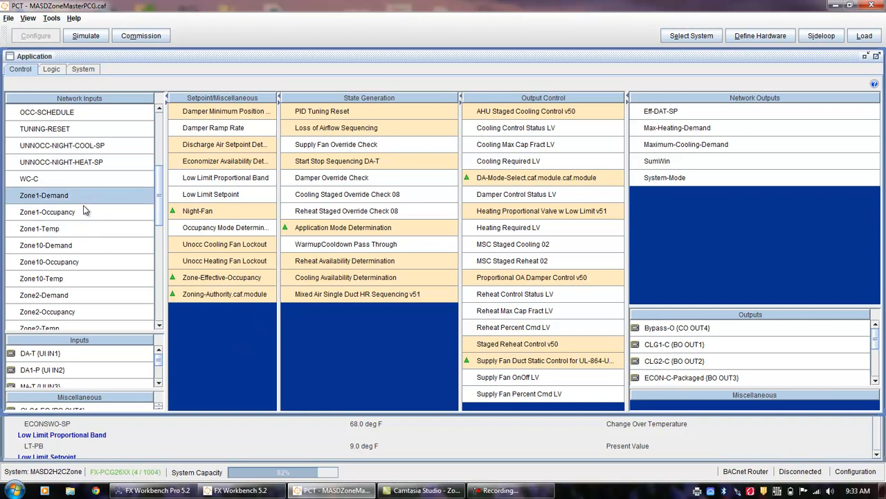
Review the Zoning-Authority module together with the SumWin and System-Mode network outputs and the APP-MODE network input.
left_click(258, 299)
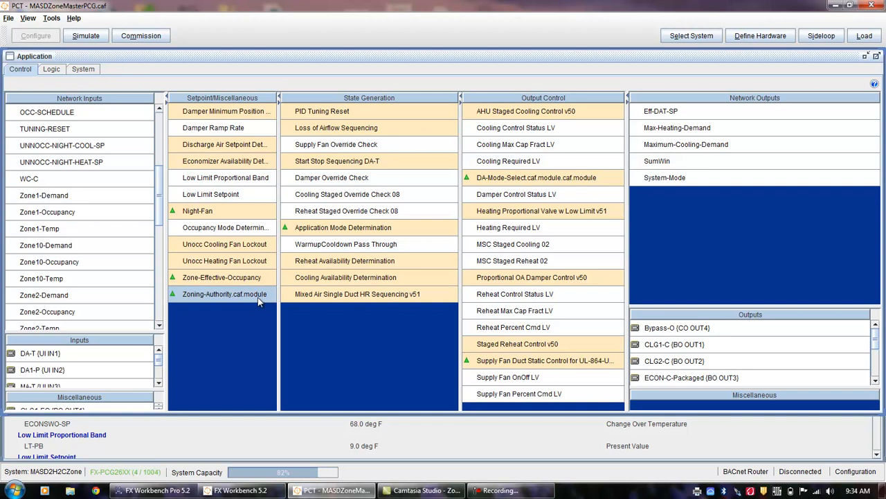
left_click(687, 163)
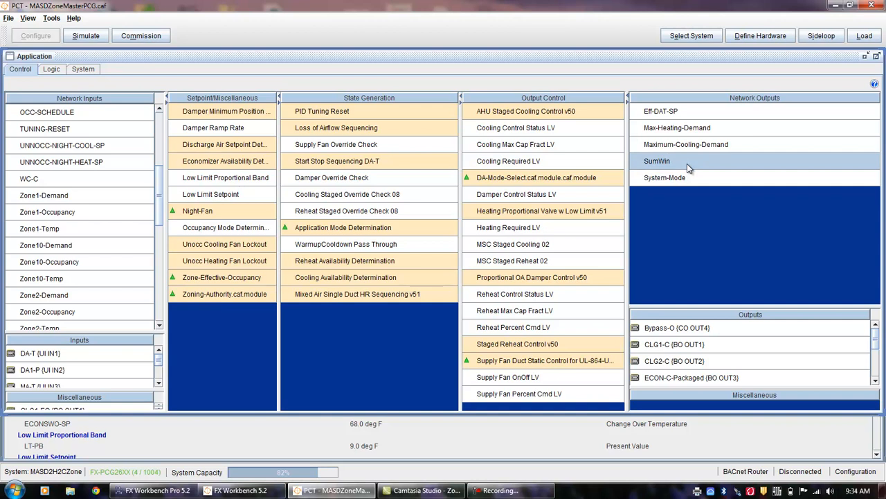
left_click(690, 183)
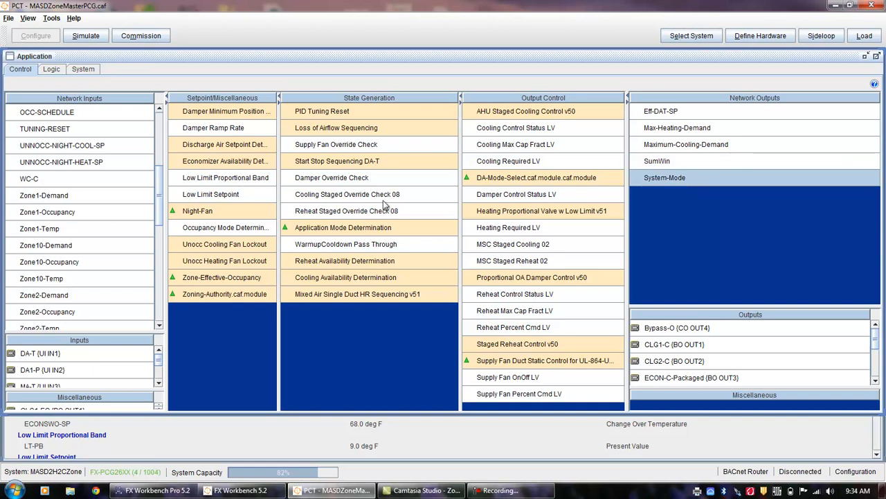
left_click_drag(158, 185, 162, 125)
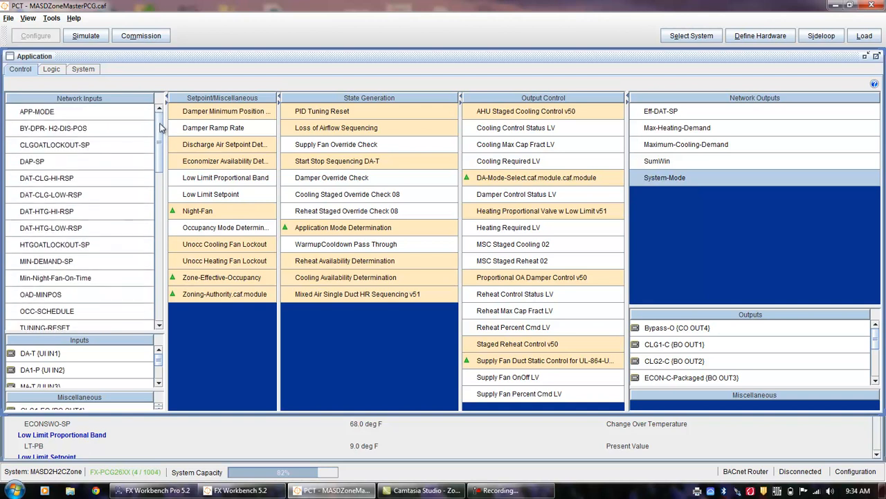
left_click(107, 112)
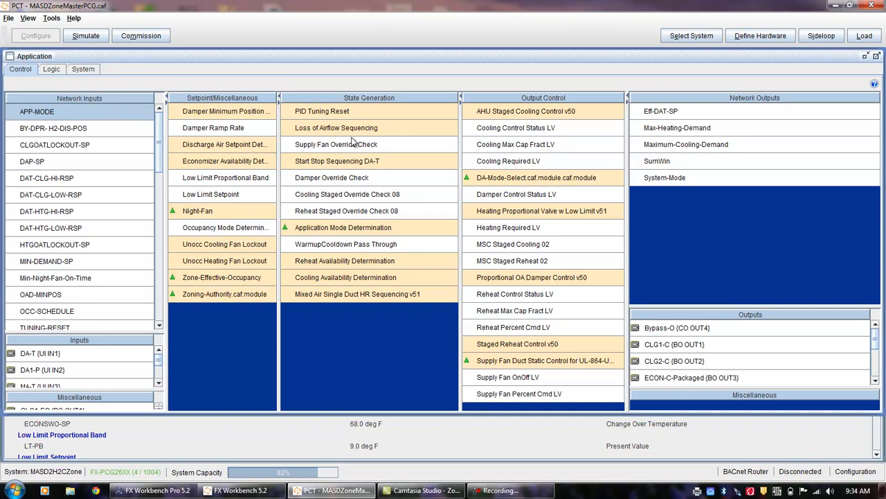
left_click(719, 164)
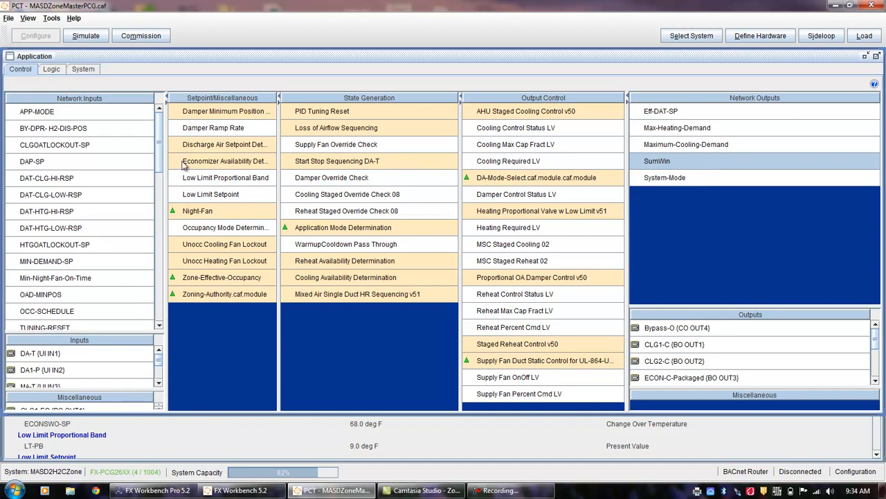
Examine the Zone1-Occupancy network input and the Zone-Effective-Occupancy module.
left_click_drag(161, 159, 167, 224)
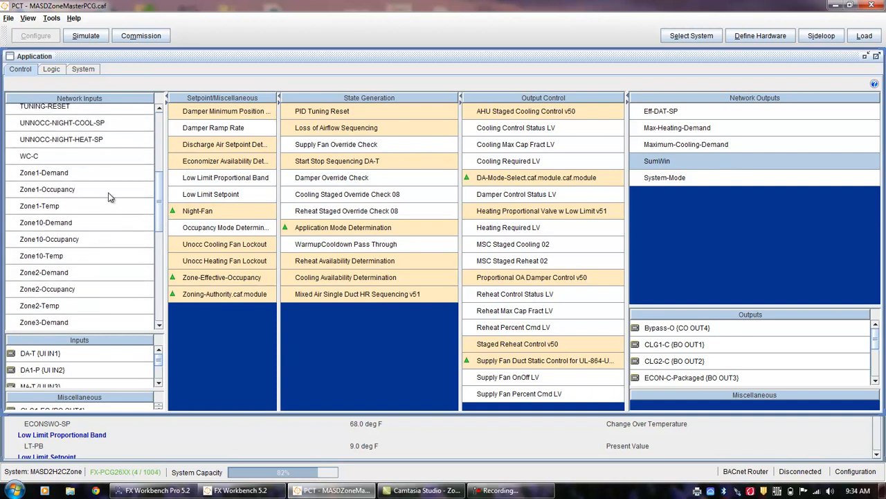
left_click(109, 198)
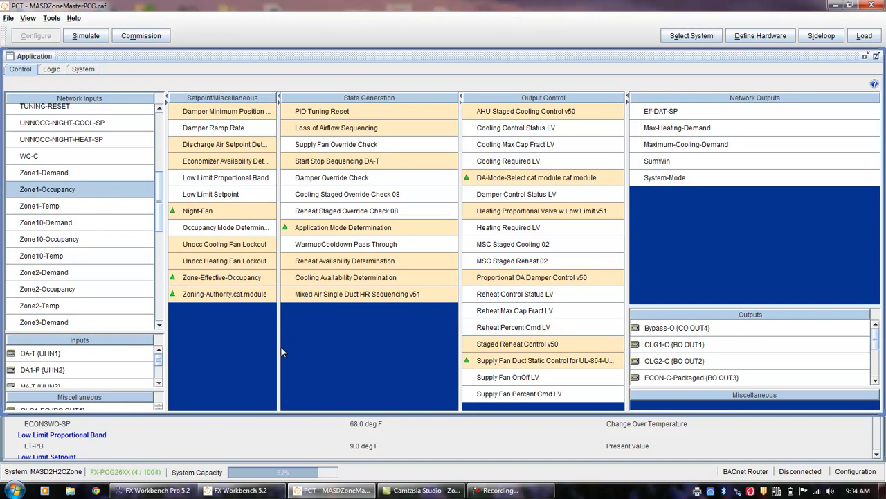
left_click(253, 279)
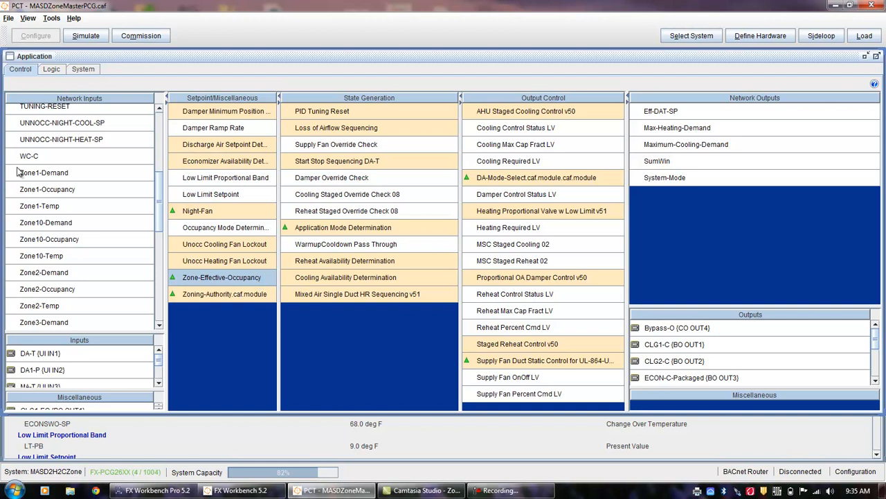
Examine the Night-Fan module along with the Zone1-Temp and UNNOCC-NIGHT-COOL-SP network inputs.
left_click(66, 208)
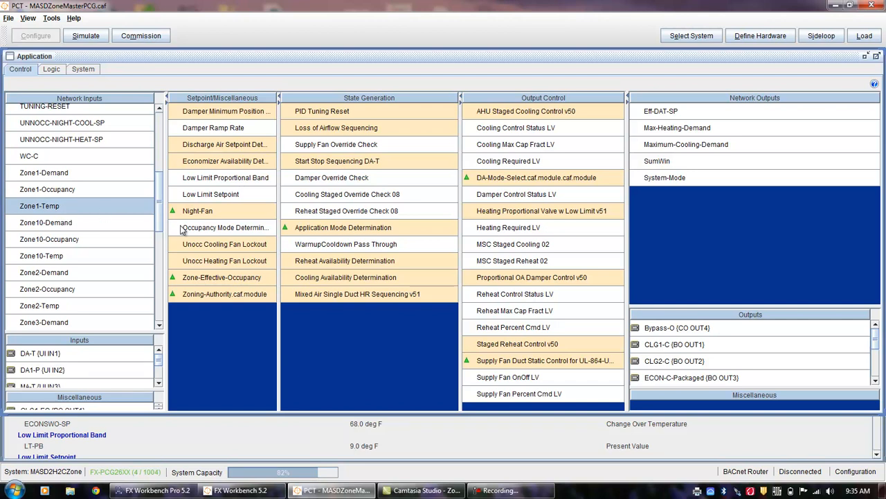
left_click(243, 212)
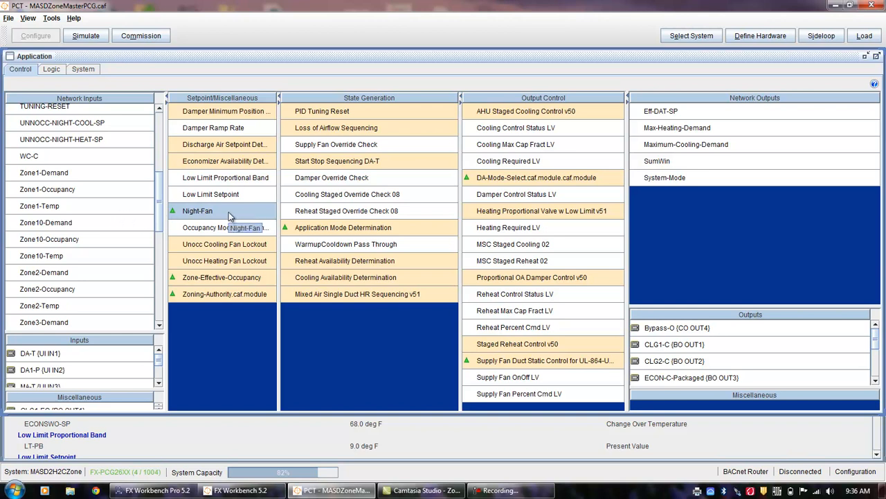
left_click(90, 124)
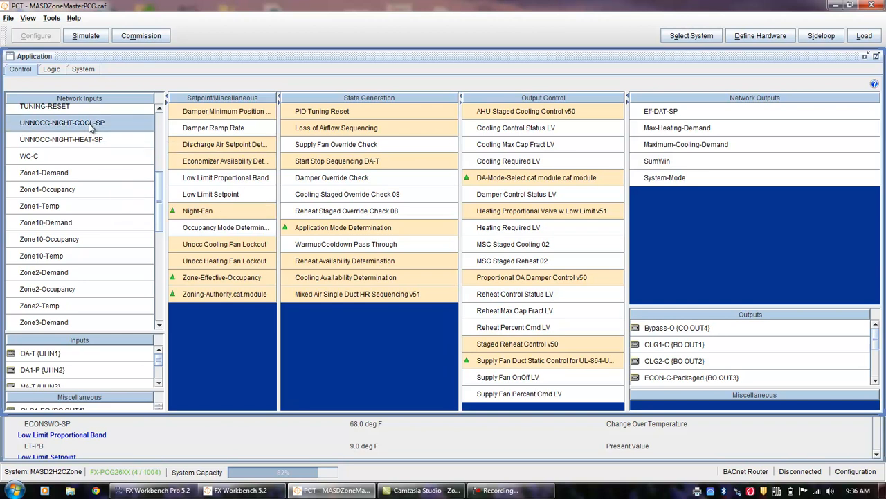
left_click(244, 211)
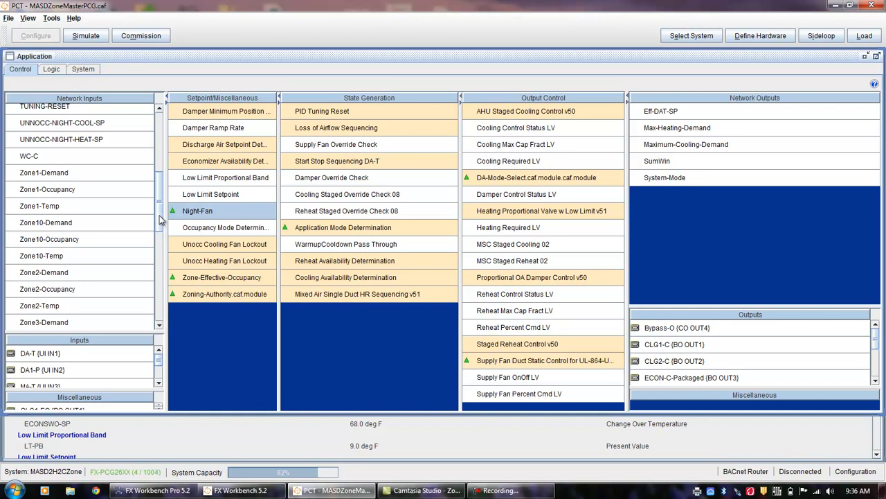
Look through the remaining zone network inputs down to Zone9-Temp.
left_click_drag(159, 219, 166, 329)
left_click(81, 322)
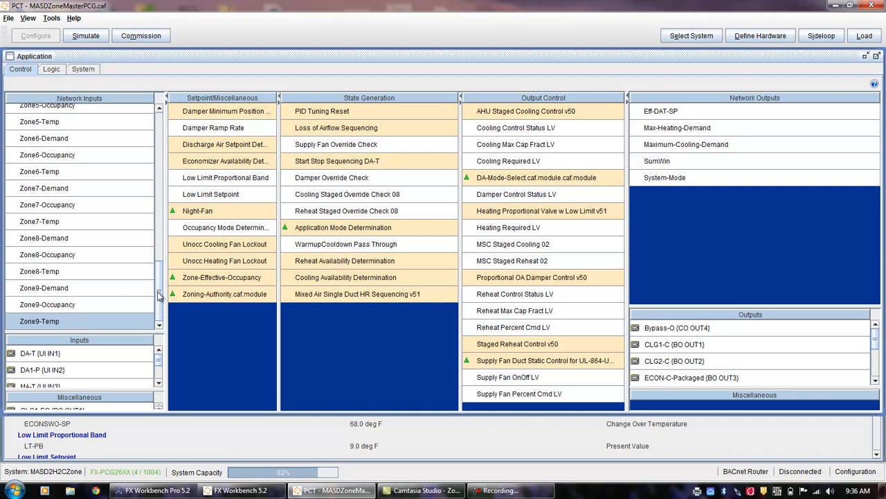
left_click_drag(158, 296, 154, 256)
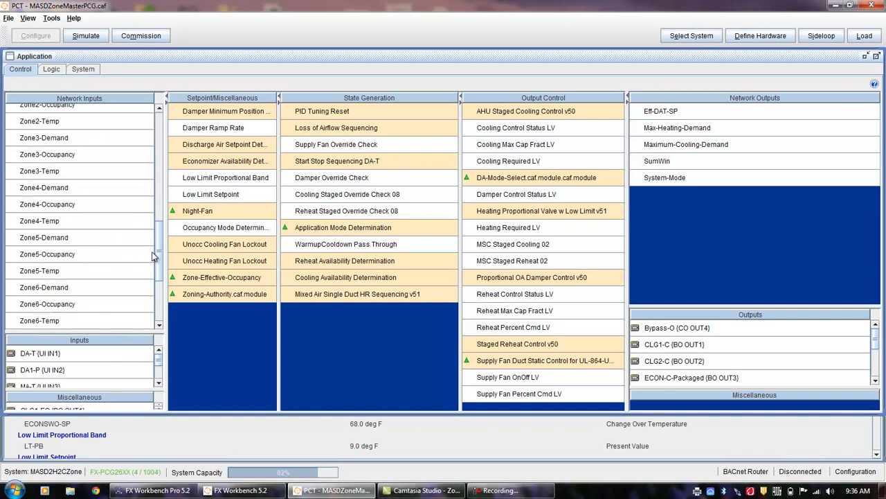
Delete the network inputs from Zone3-Demand onward together with Zone10-Demand, Zone10-Occupancy and Zone10-Temp, keeping the Zone1 and Zone2 inputs.
left_click_drag(80, 143, 83, 321)
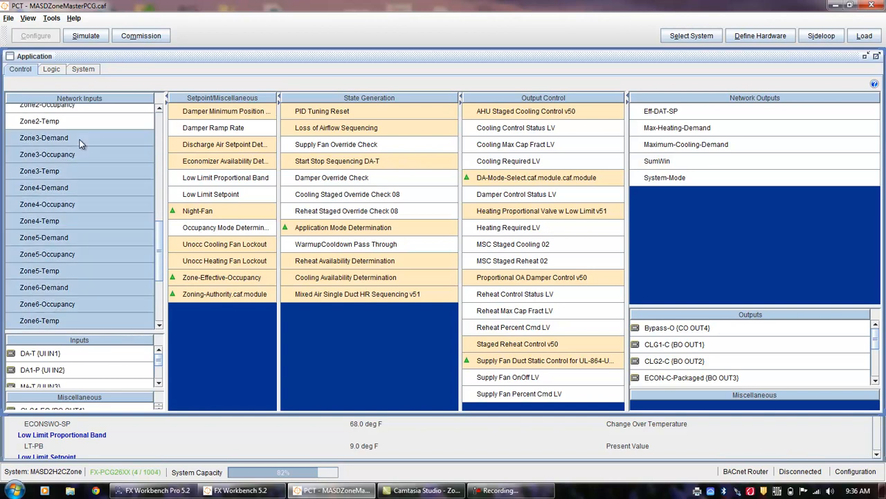
left_click_drag(159, 251, 158, 234)
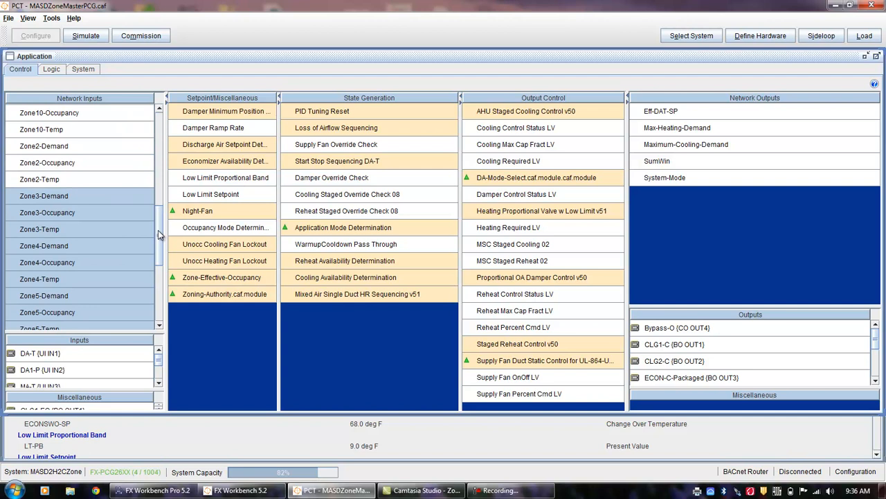
left_click_drag(158, 234, 156, 218)
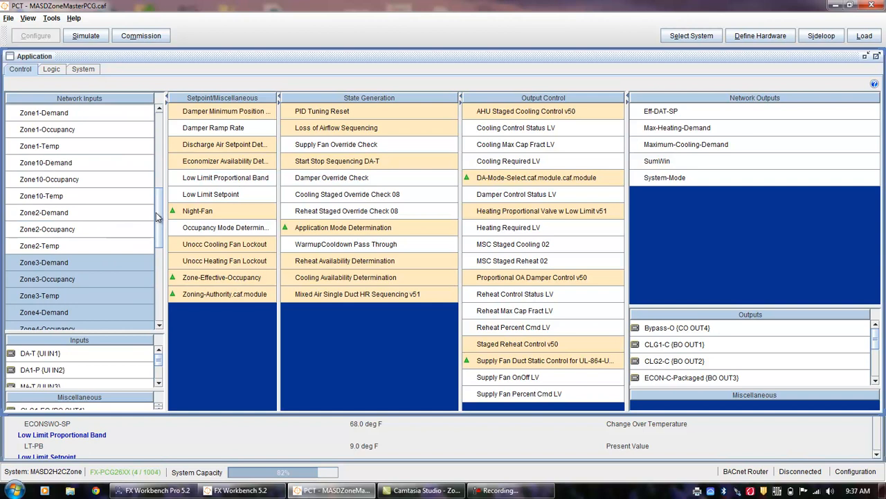
left_click(83, 165, "ctrl")
left_click(81, 179, "ctrl")
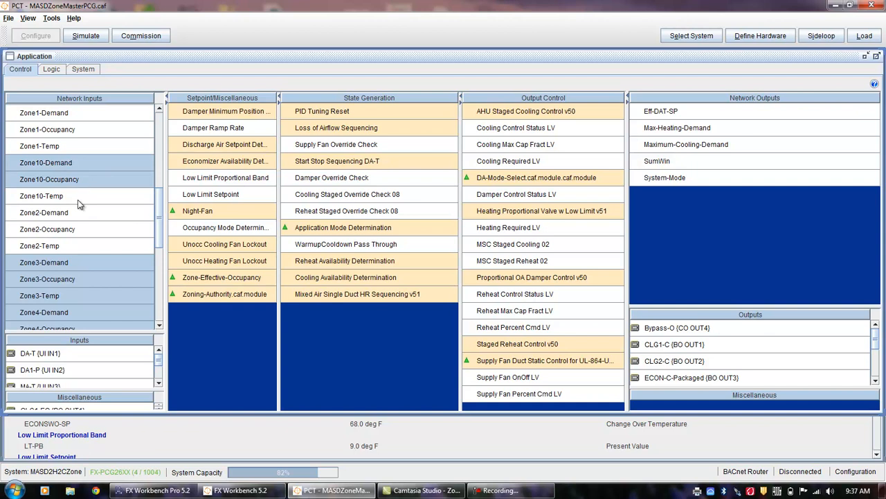
left_click(77, 199, "ctrl")
right_click(76, 198)
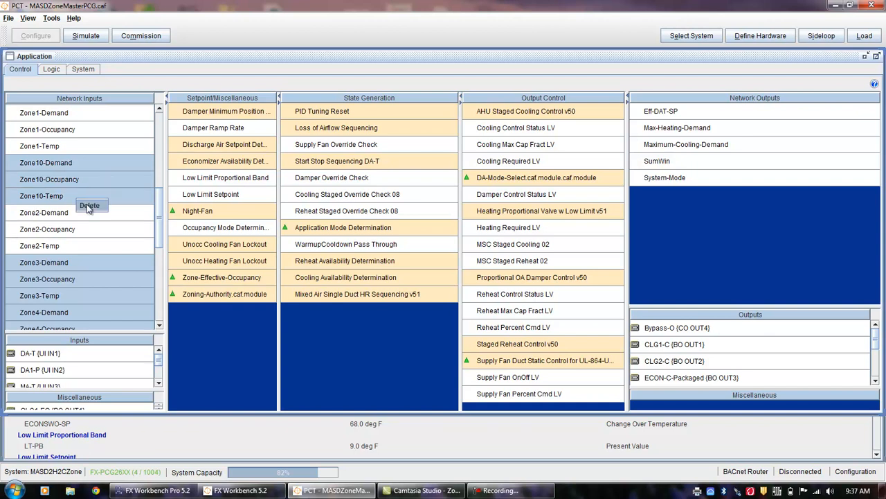
left_click(88, 206)
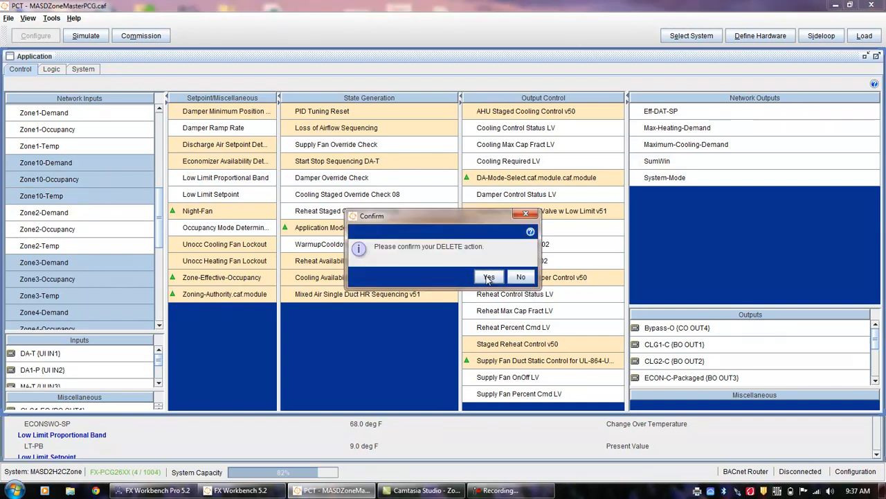
left_click(488, 277)
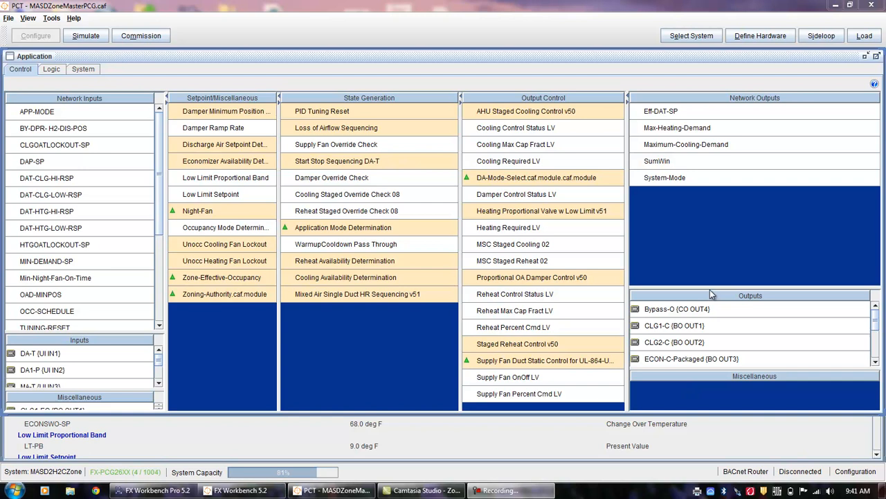
Enlarge the Outputs list and examine the Bypass-O, CLG1-C, CLG2-C, ECON-C-Packaged and MAD-O outputs.
left_click_drag(710, 286, 701, 201)
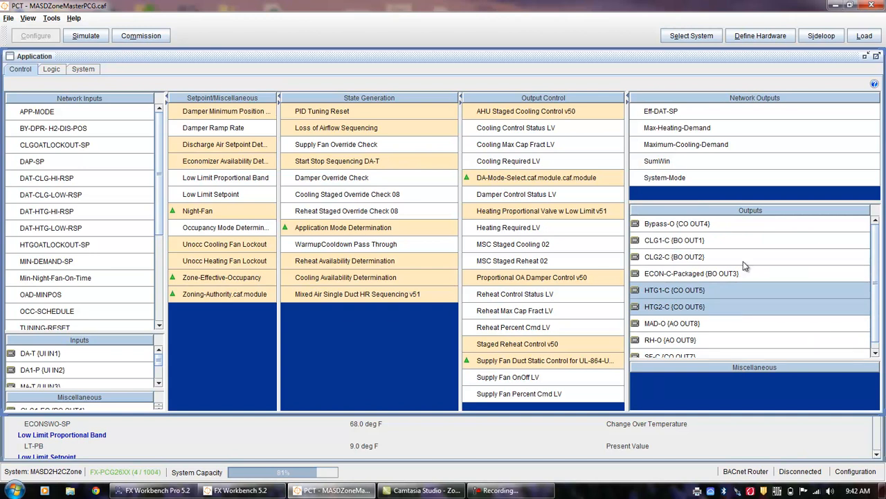
left_click(706, 225)
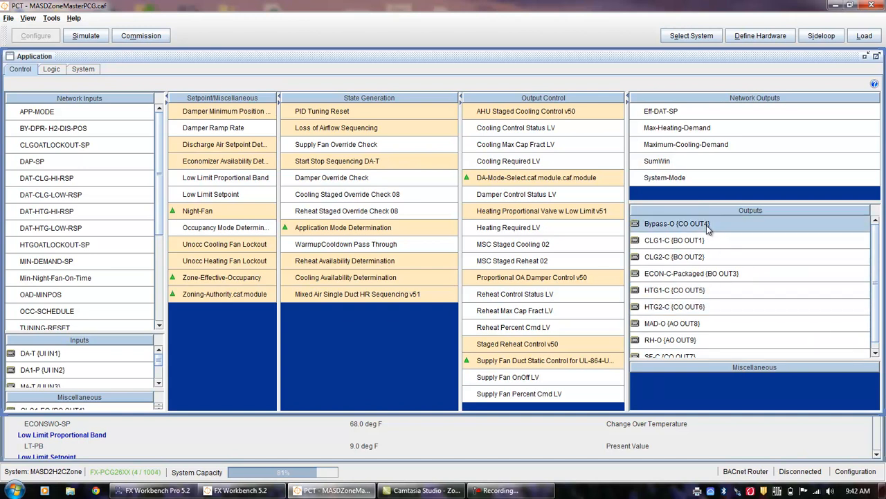
left_click(701, 240)
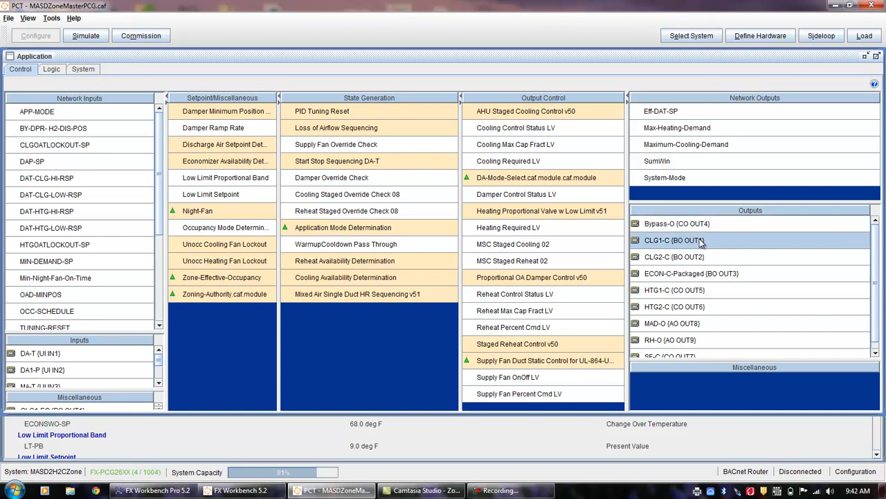
left_click(694, 256, "shift")
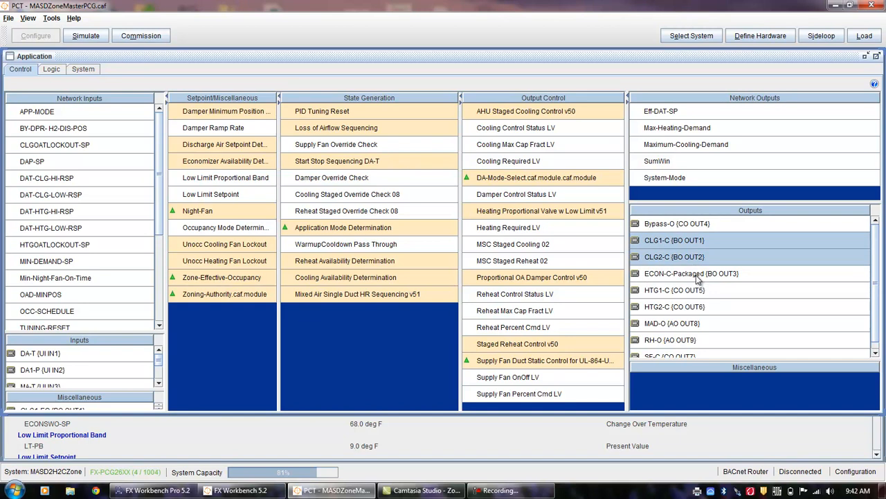
left_click(698, 275)
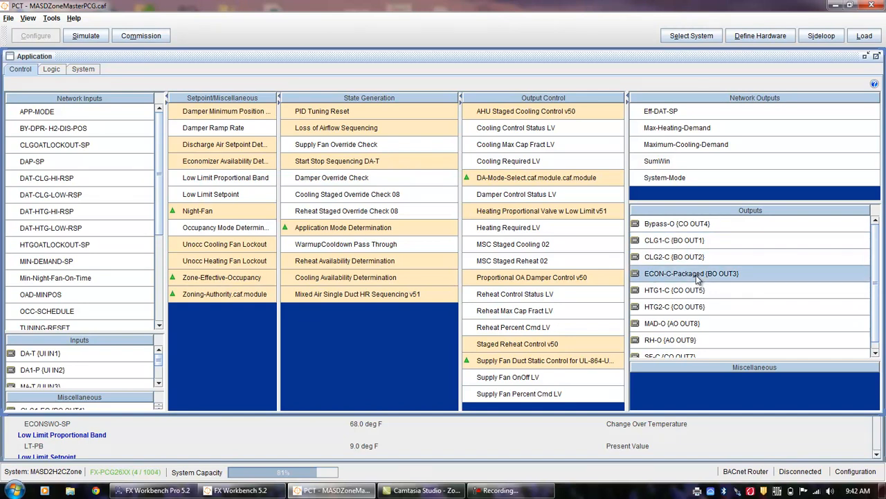
left_click(679, 324, "ctrl")
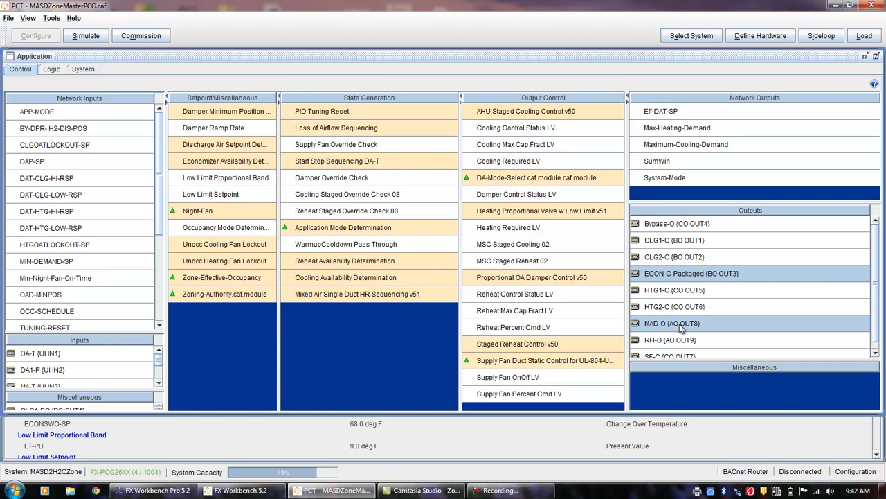
Examine the HTG1-C, HTG2-C, RH-O and SF-C outputs, and recheck the MAD-O, CLG1-C and CLG2-C outputs.
left_click(673, 291)
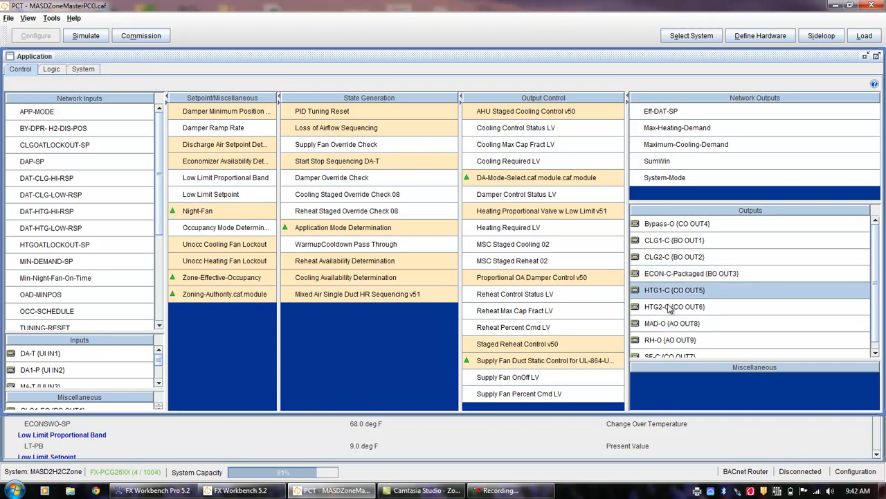
left_click(667, 308, "ctrl")
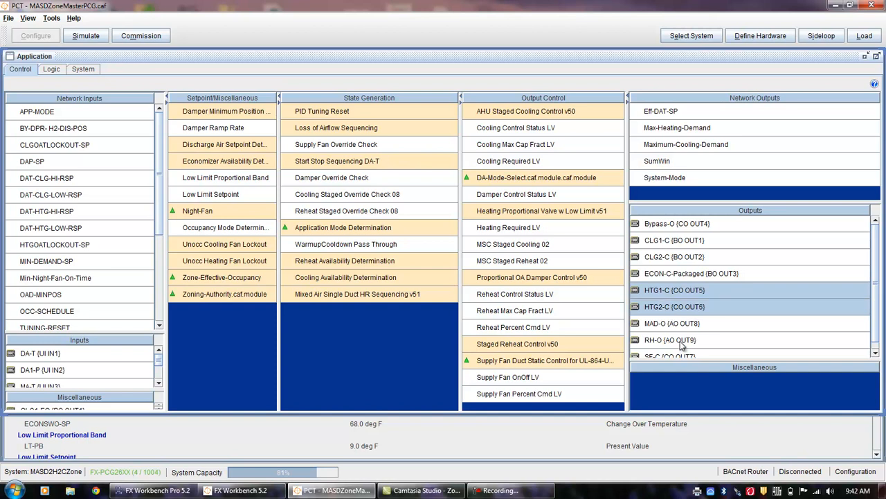
left_click(679, 340)
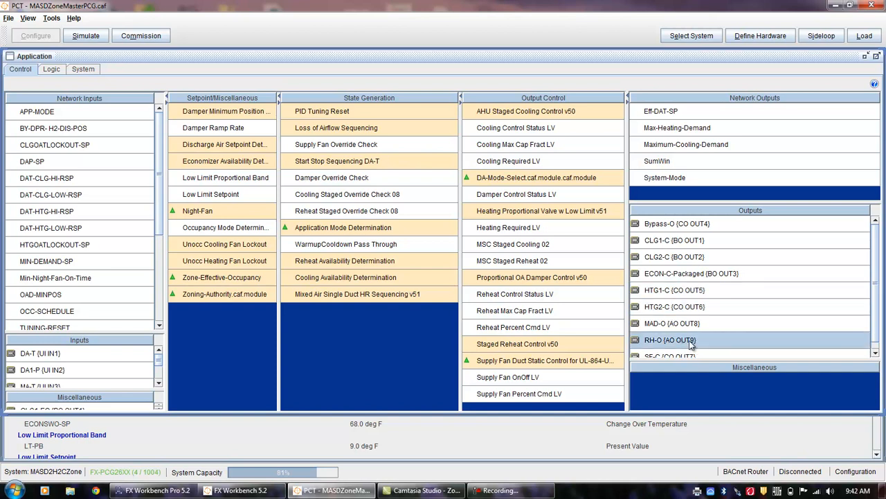
left_click_drag(722, 366, 723, 385)
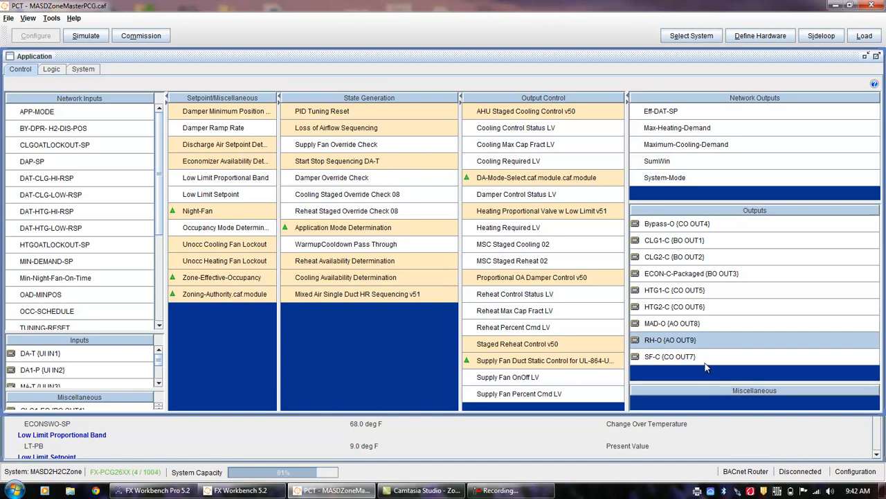
left_click(701, 364)
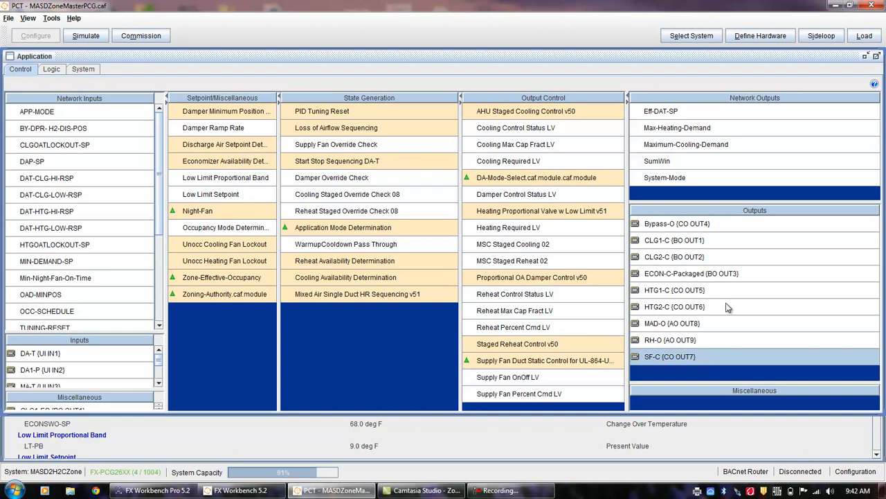
left_click(716, 326)
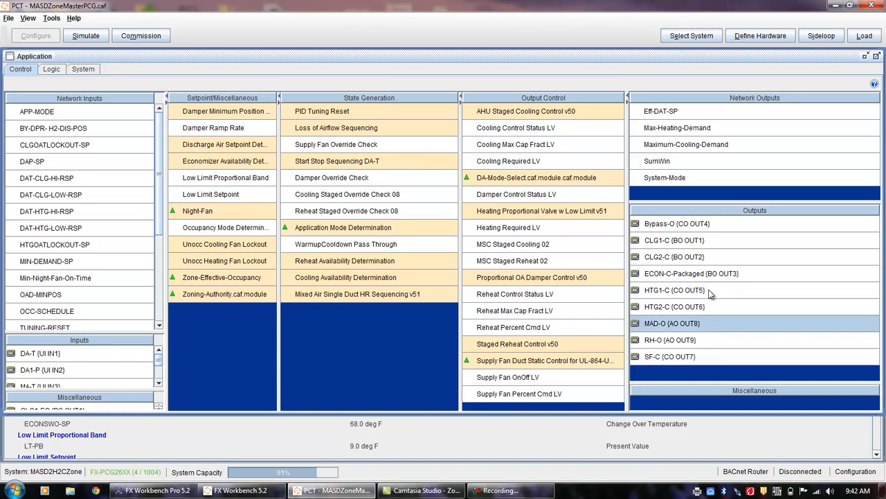
left_click(693, 244)
left_click(689, 260)
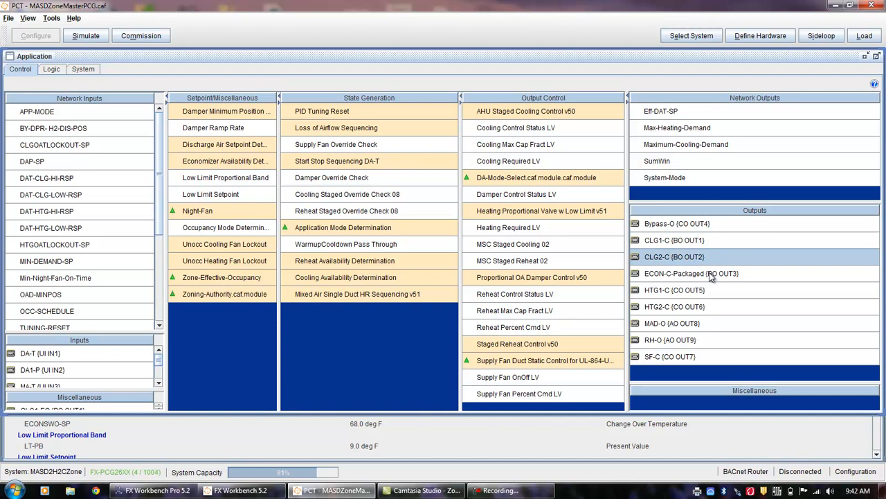
Delete the ECON-C-Packaged and RH-O outputs.
left_click(712, 277)
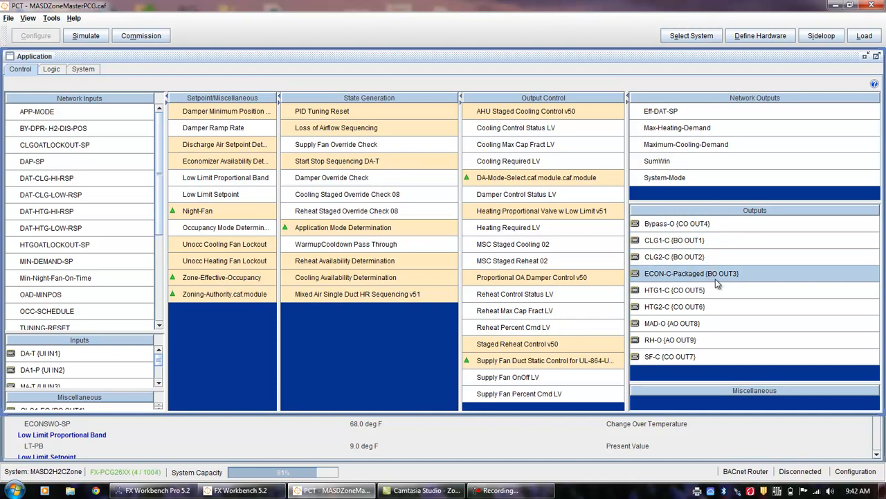
left_click(698, 344, "ctrl")
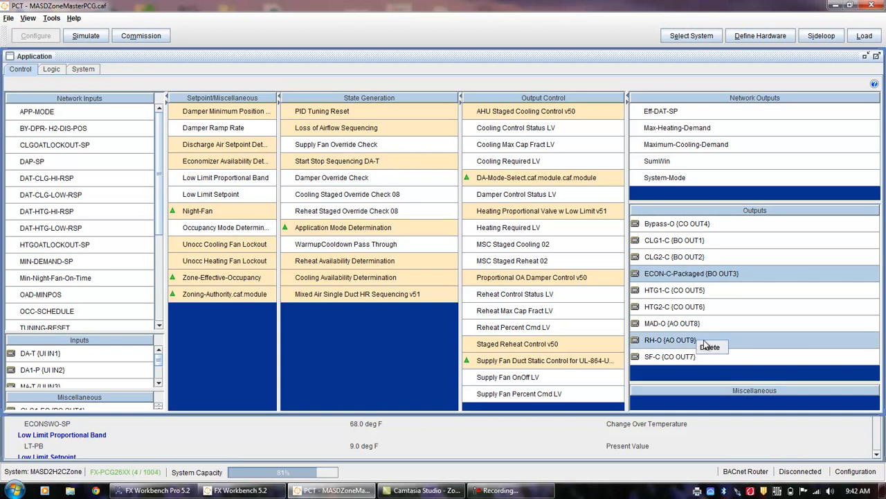
key("Delete")
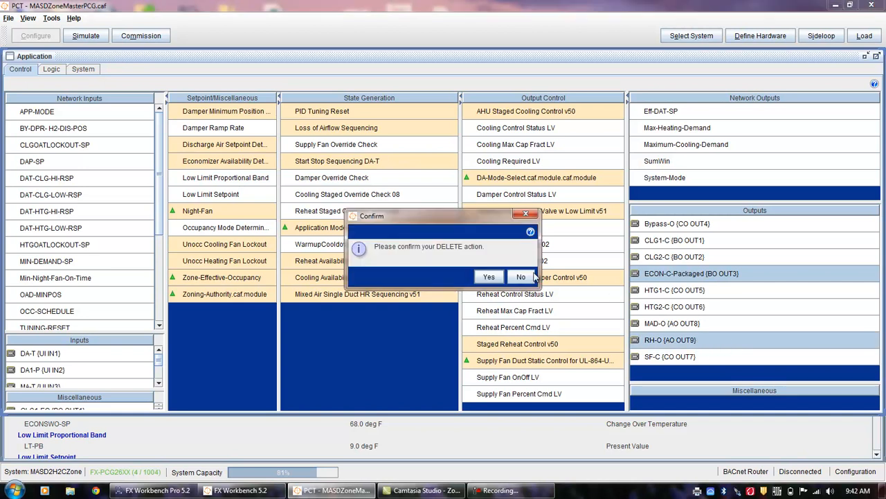
left_click(490, 277)
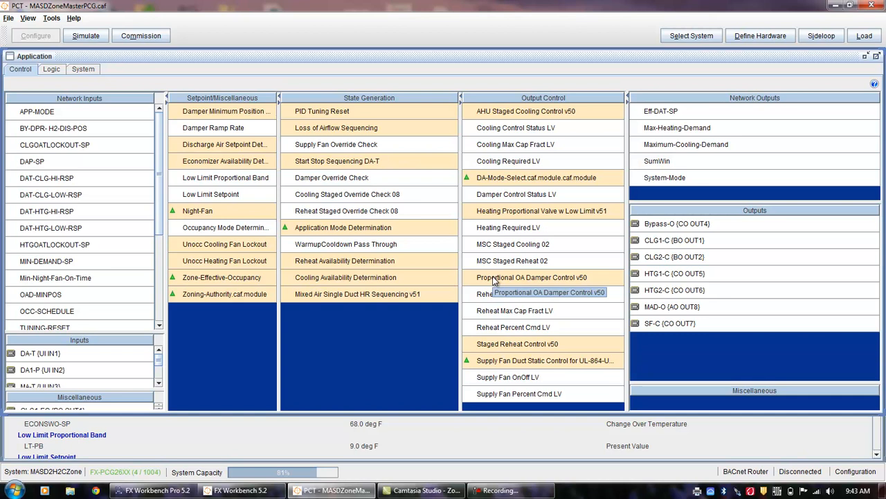
Check the CLG2-C output and view the details of the MSC Staged Cooling 02 module.
mouse_move(658, 260)
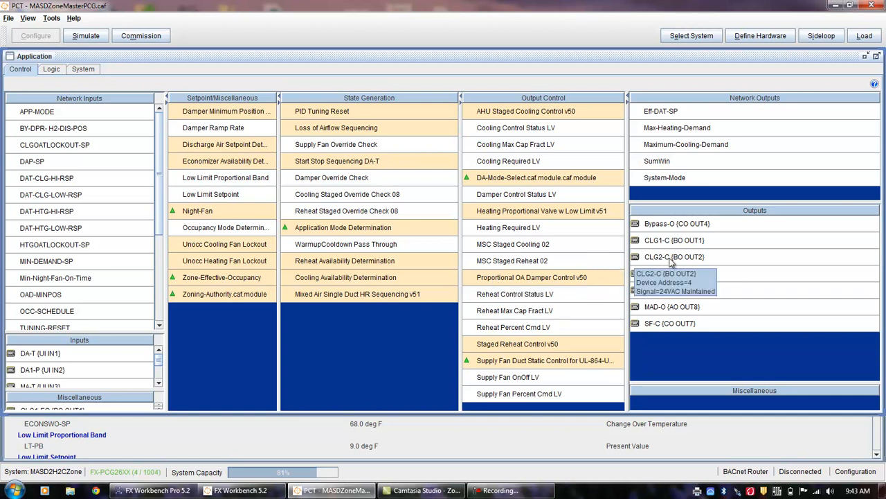
left_click(669, 260)
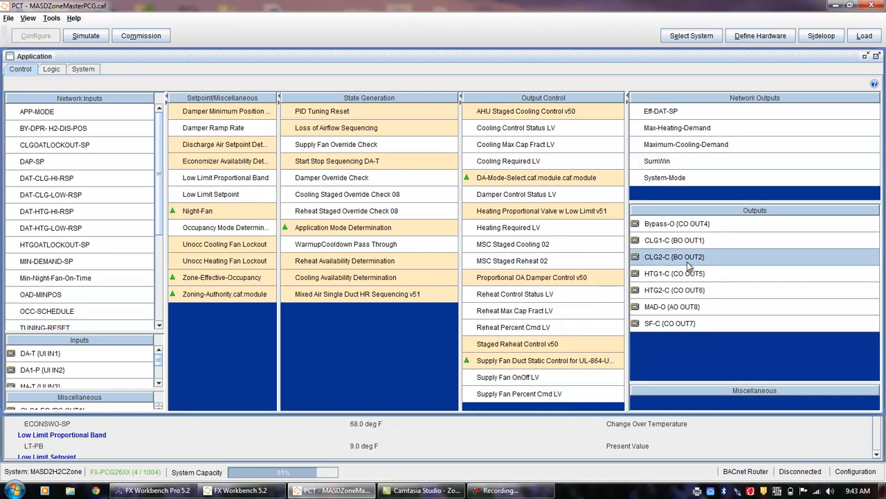
mouse_move(687, 266)
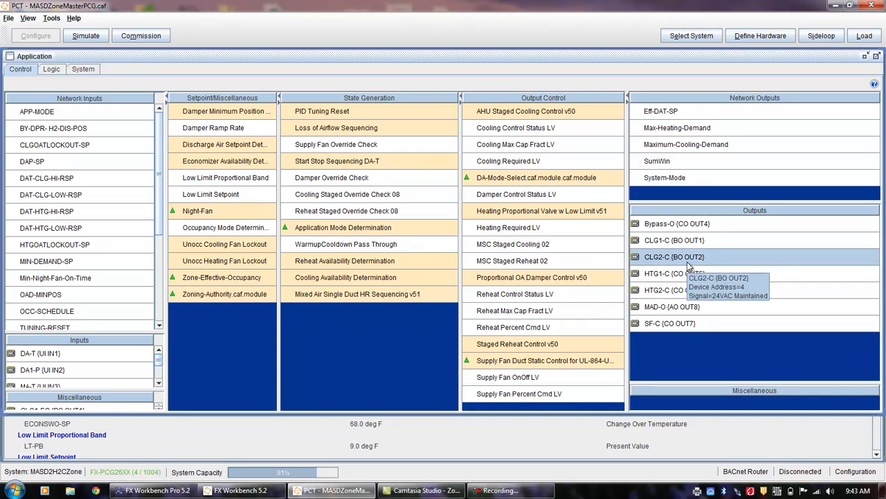
left_click(563, 248)
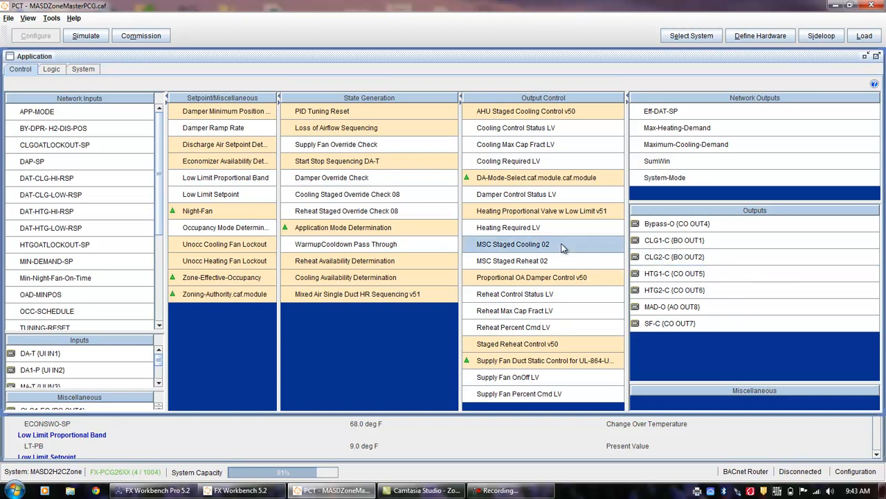
right_click(562, 249)
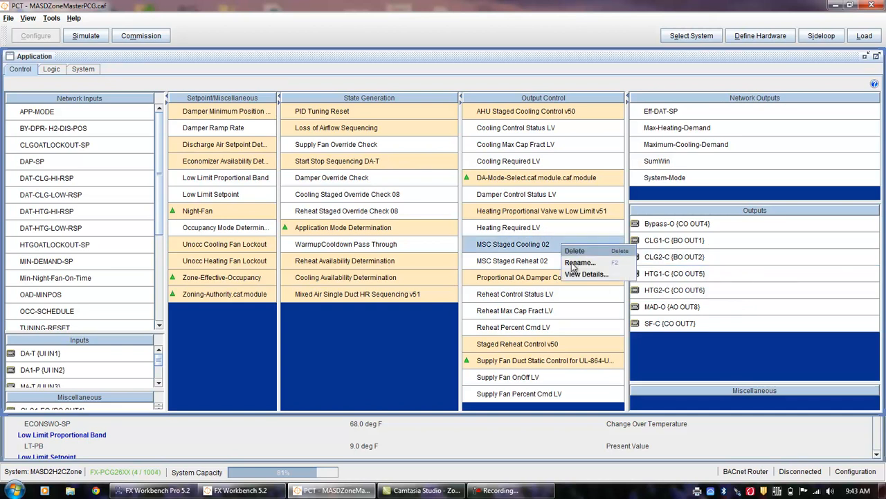
left_click(577, 274)
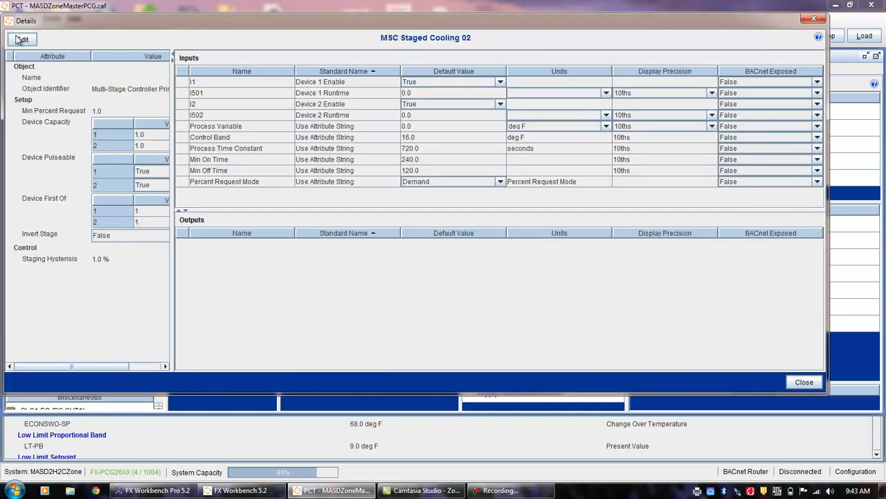
Try setting the Device 2 Enable default value to False in MSC Staged Cooling 02, discard the edit and close the details.
left_click(21, 40)
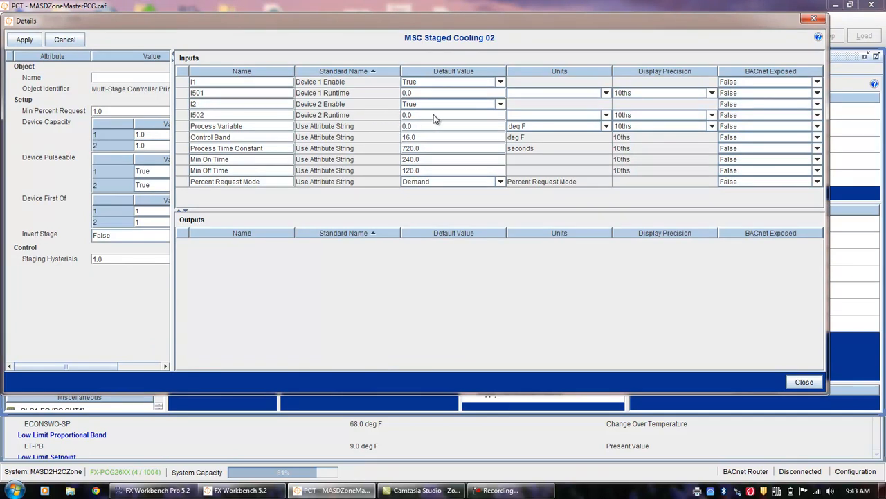
left_click(500, 105)
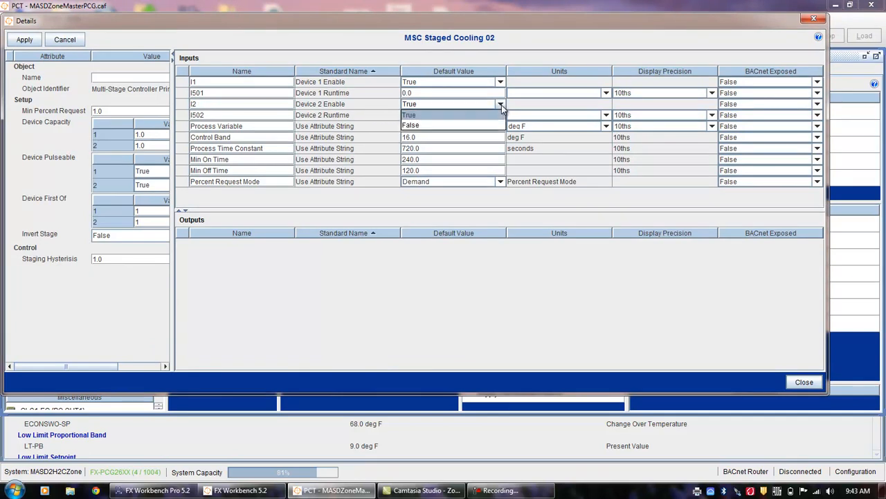
left_click(469, 131)
left_click(501, 104)
left_click(476, 128)
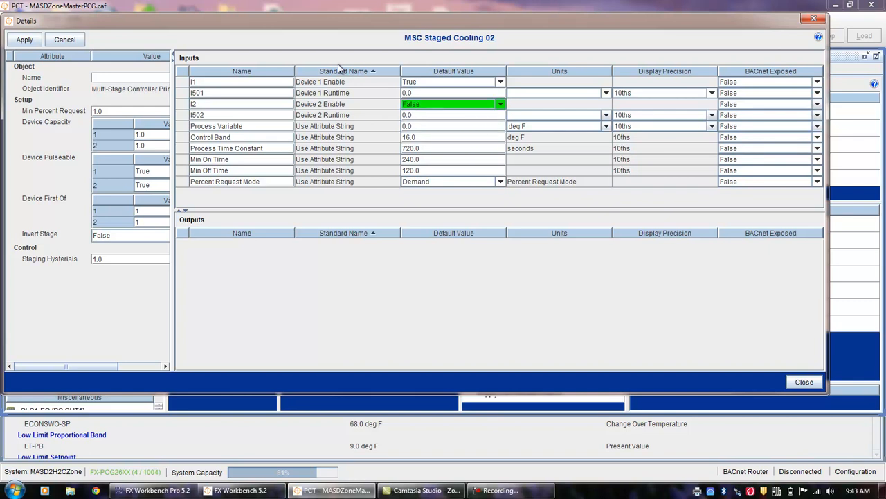
left_click(65, 40)
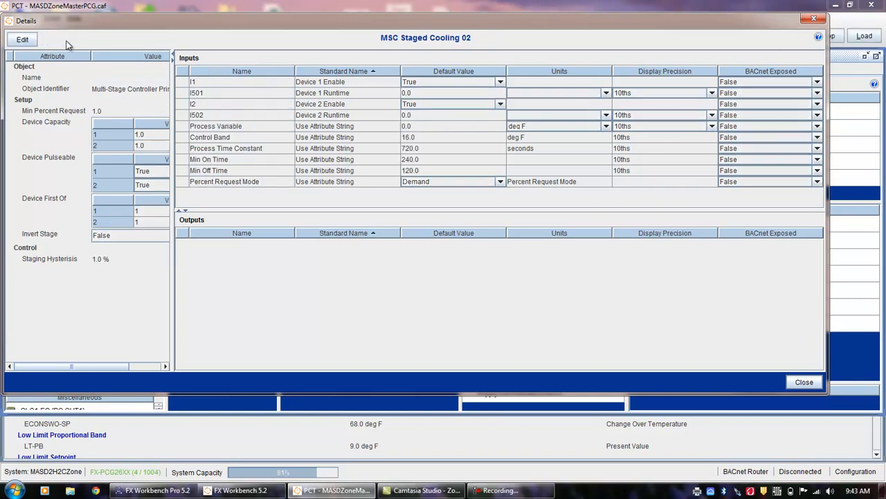
left_click(803, 384)
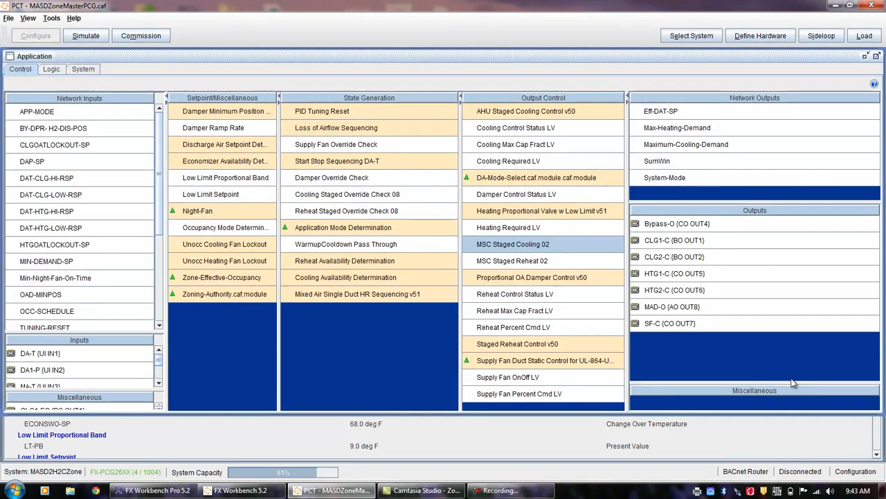
Open the logic of the DA-Mode-Select output control module and view the details of its DA-Ctrl-Select input.
left_click(582, 181)
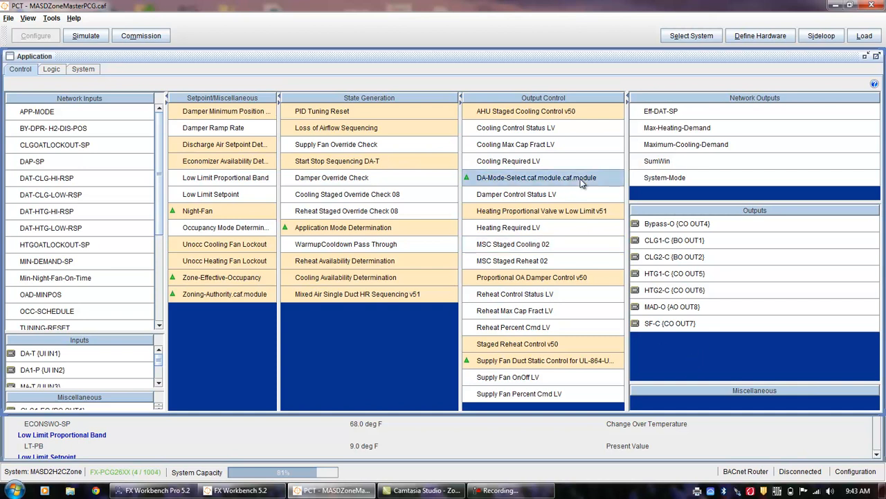
right_click(582, 181)
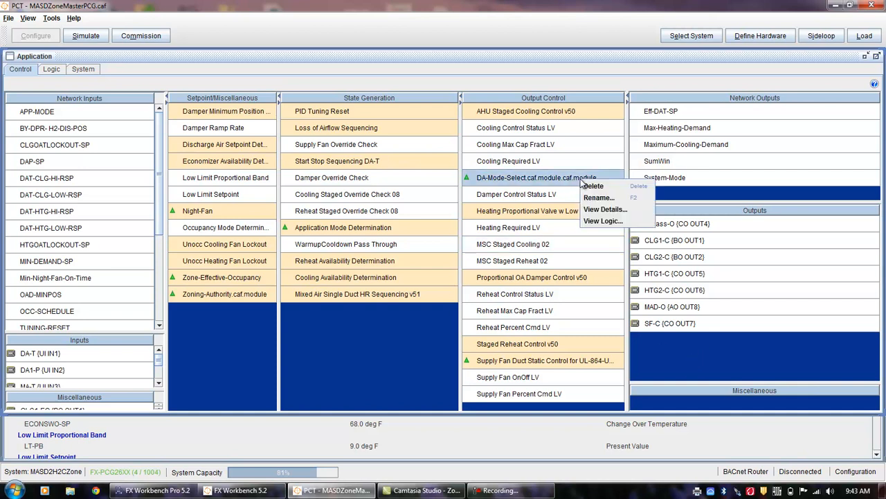
left_click(601, 221)
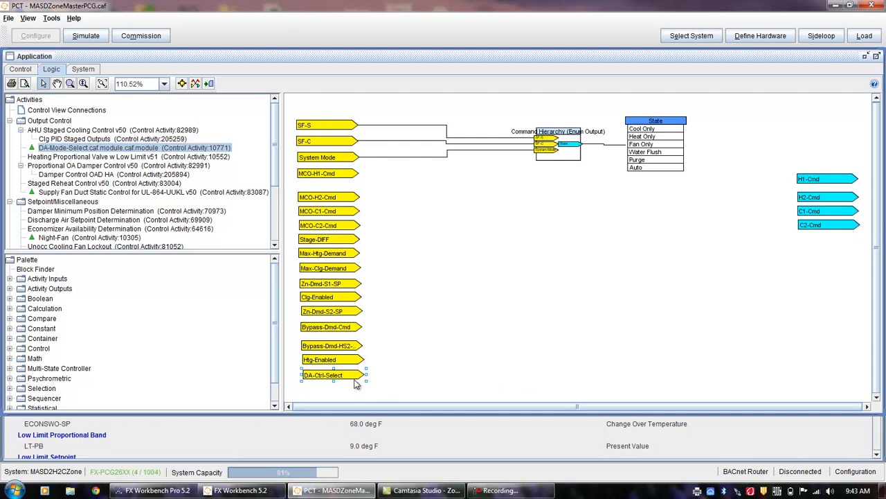
mouse_move(357, 378)
left_click(400, 375)
right_click(340, 377)
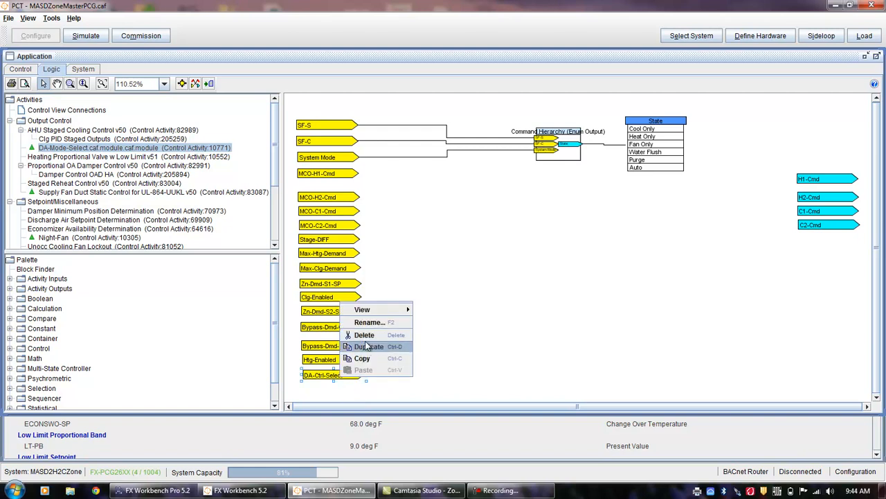
mouse_move(378, 315)
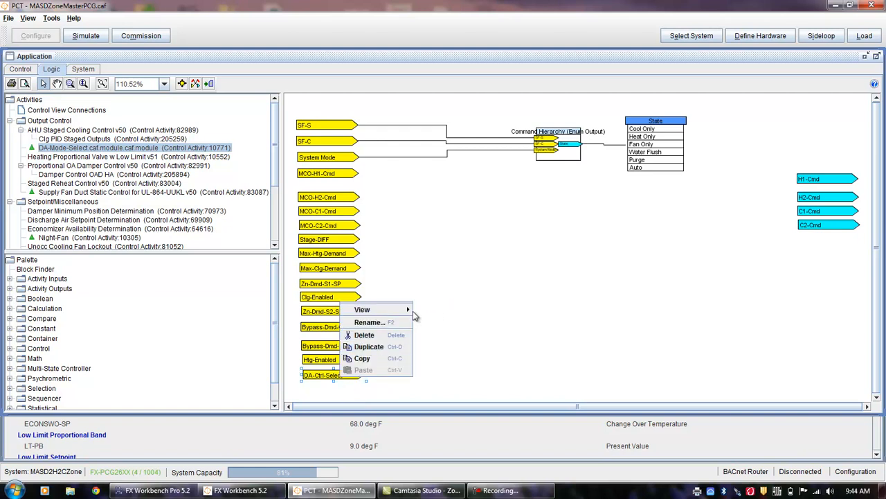
left_click(421, 312)
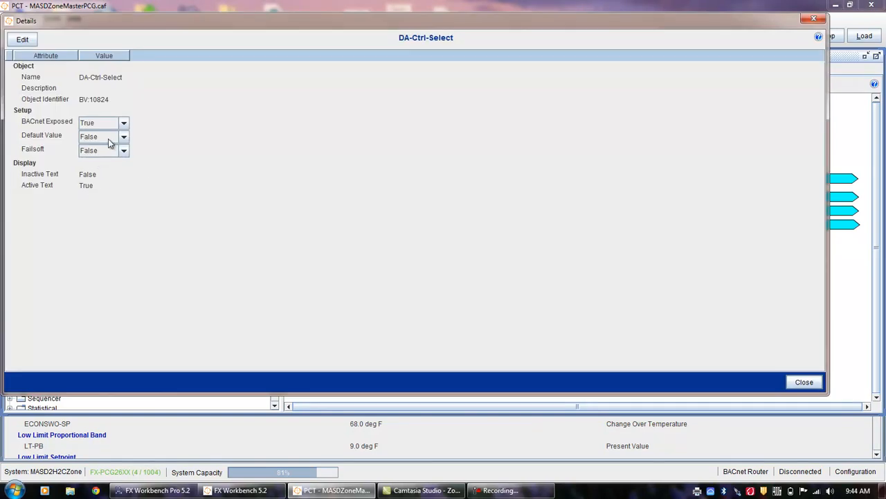
Try setting the DA-Ctrl-Select default value to True, discard the edit and close the details.
left_click(23, 41)
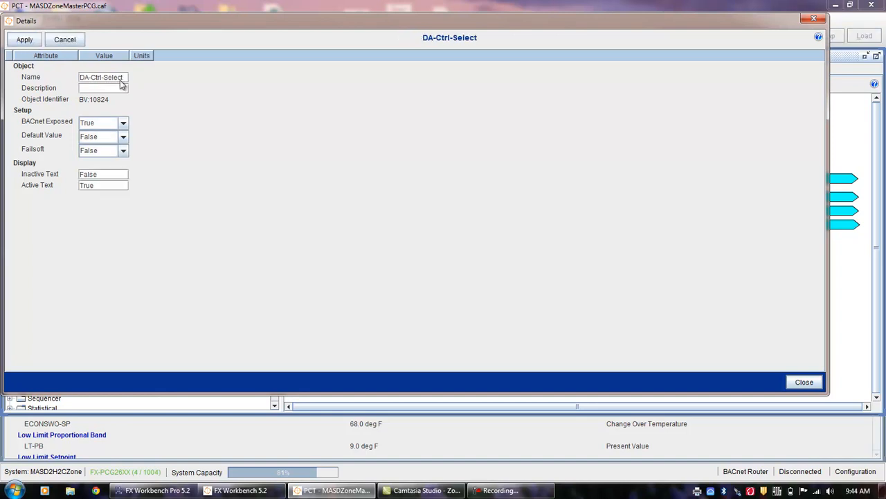
left_click(124, 141)
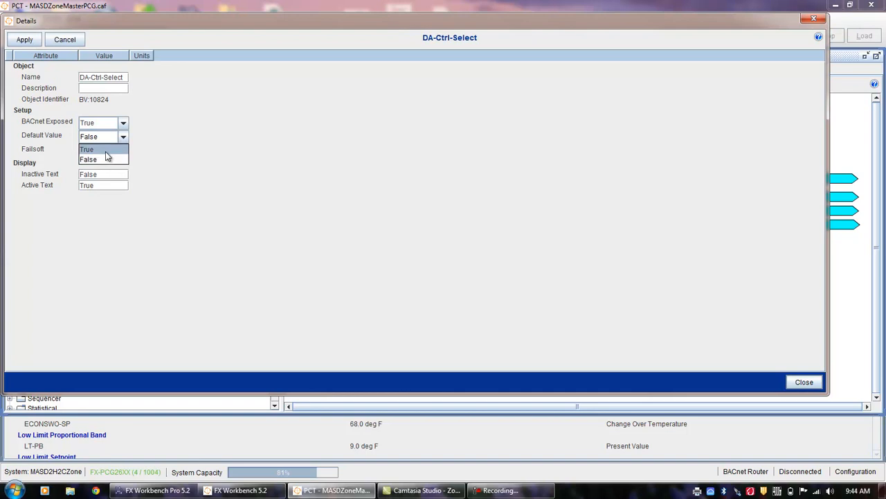
left_click(104, 146)
left_click(66, 40)
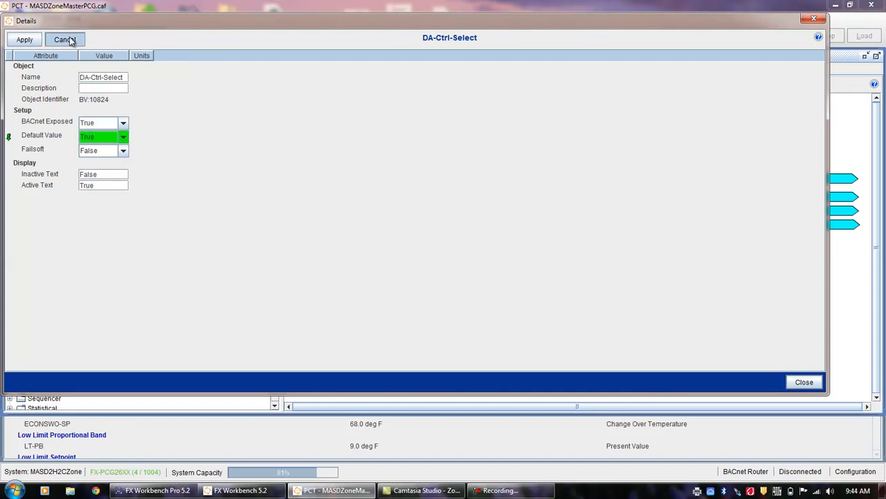
left_click(796, 381)
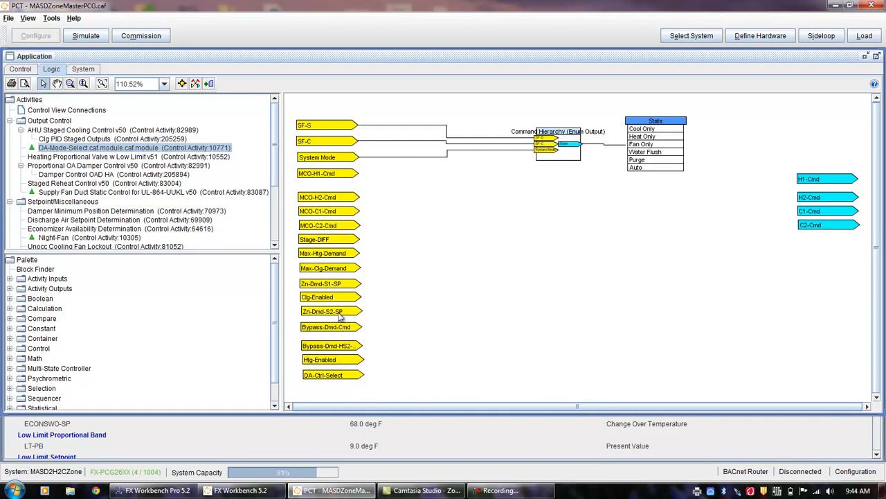
Check the default values in the details of the Zn-Dmd-S1-SP and Zn-Dmd-S2-SP inputs.
left_click(344, 287)
left_click(341, 242)
left_click(348, 288)
right_click(348, 288)
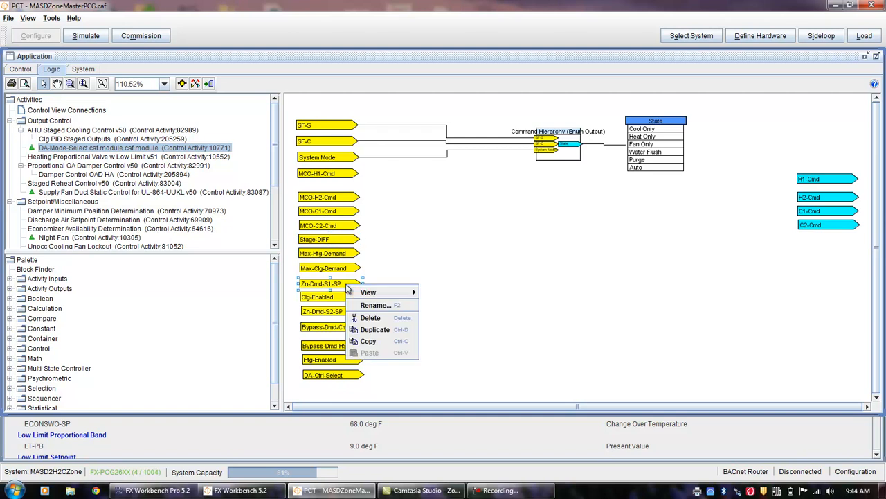
mouse_move(406, 293)
left_click(433, 293)
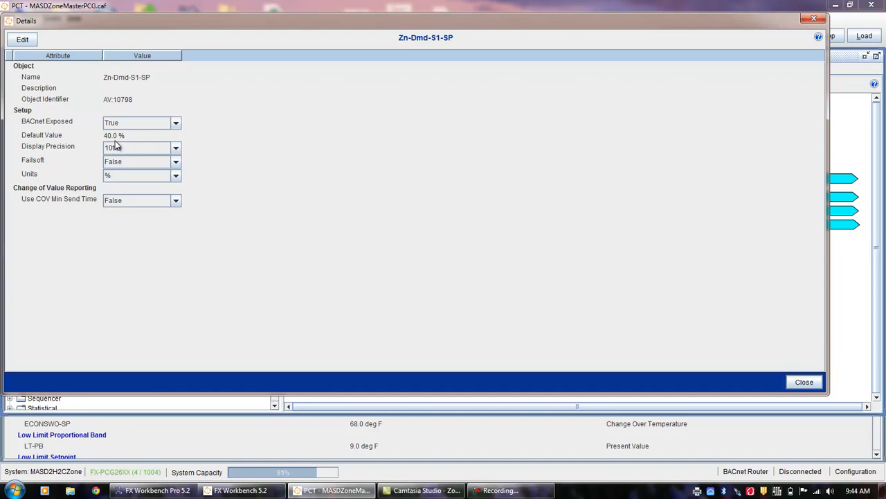
left_click(806, 381)
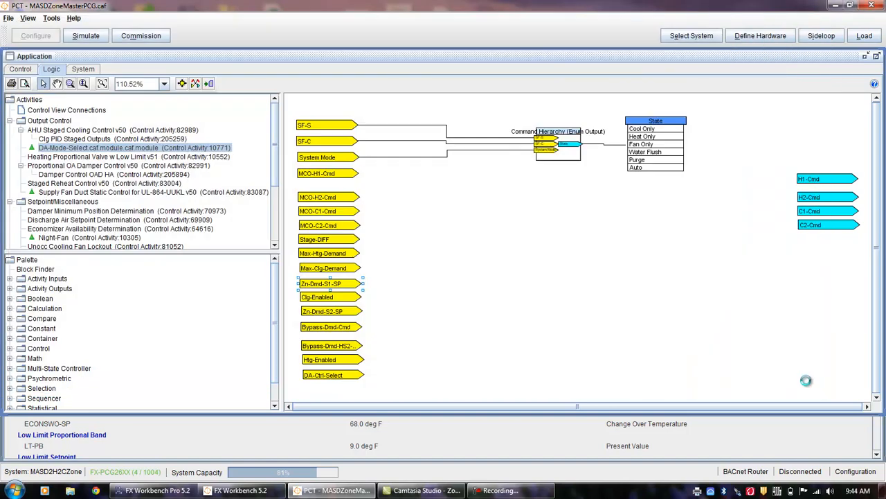
right_click(342, 313)
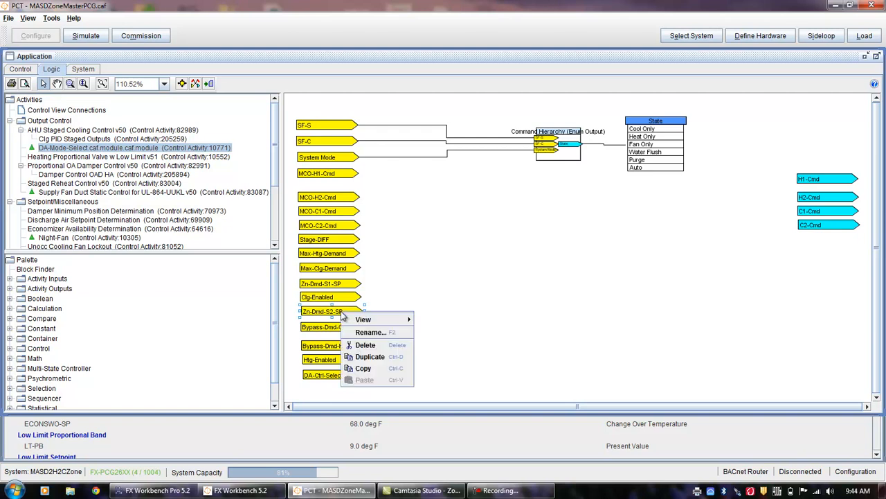
mouse_move(367, 320)
left_click(427, 320)
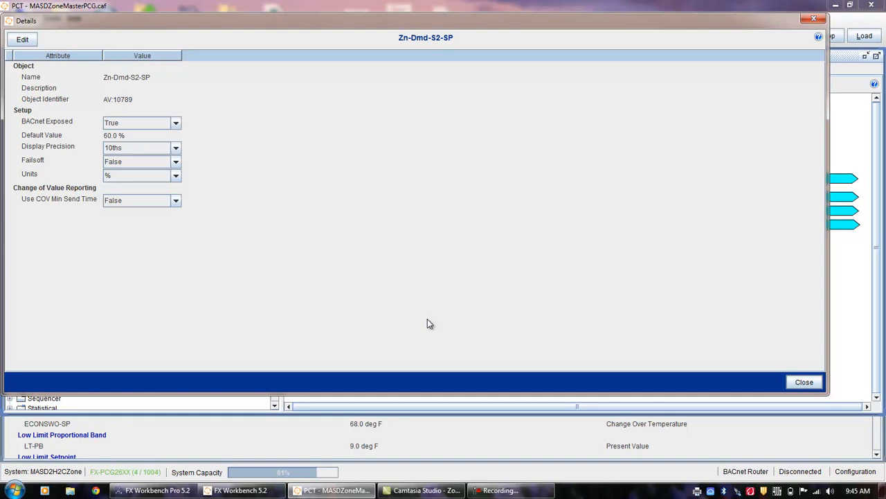
left_click(805, 382)
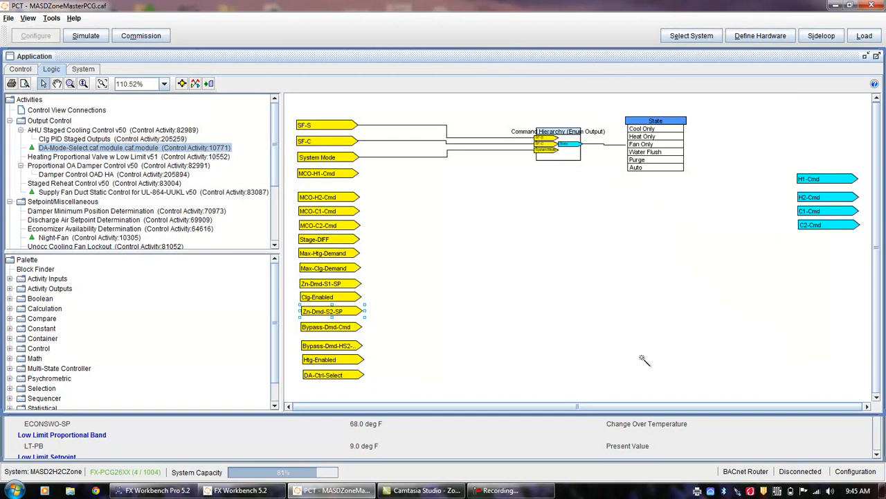
Inspect the Stage-DIFF details and its BACnet Exposed options without applying an edit, and return to the control view.
right_click(344, 244)
mouse_move(374, 247)
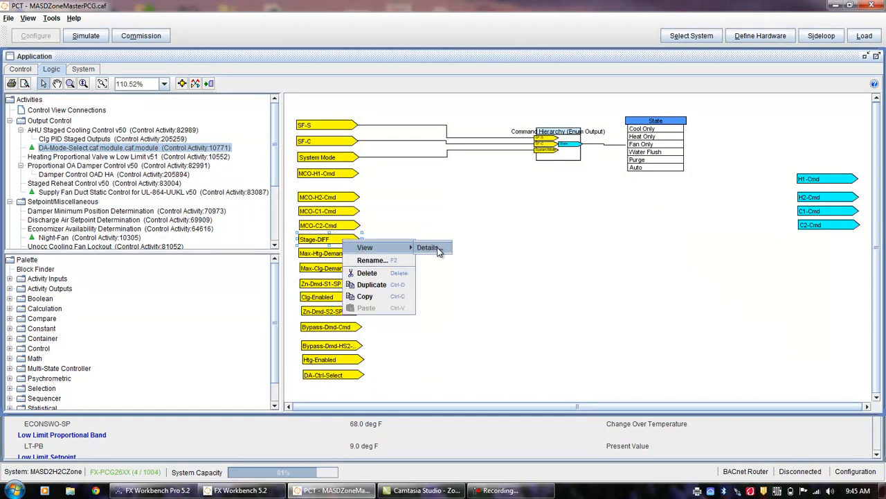
left_click(429, 249)
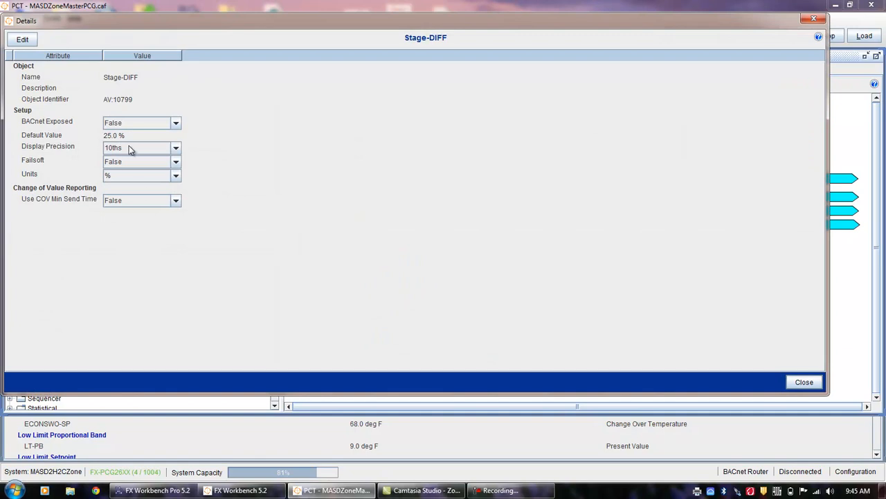
left_click(23, 40)
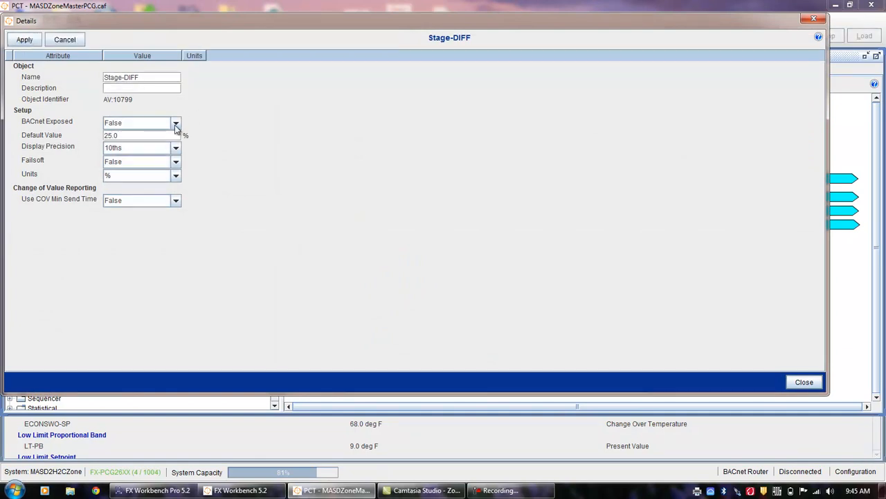
left_click(175, 124)
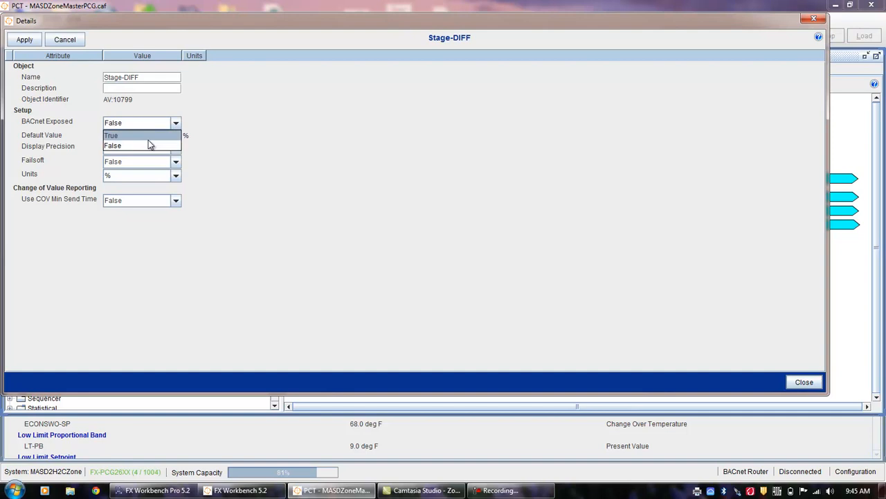
left_click(65, 40)
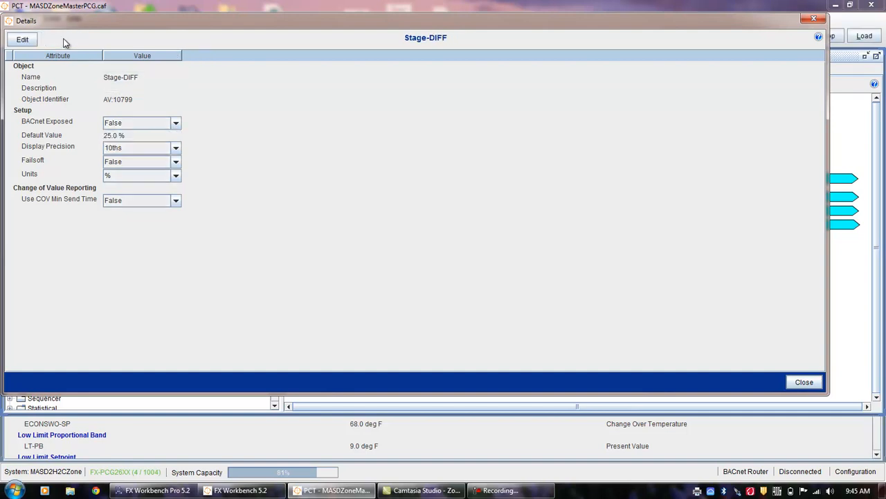
left_click(800, 381)
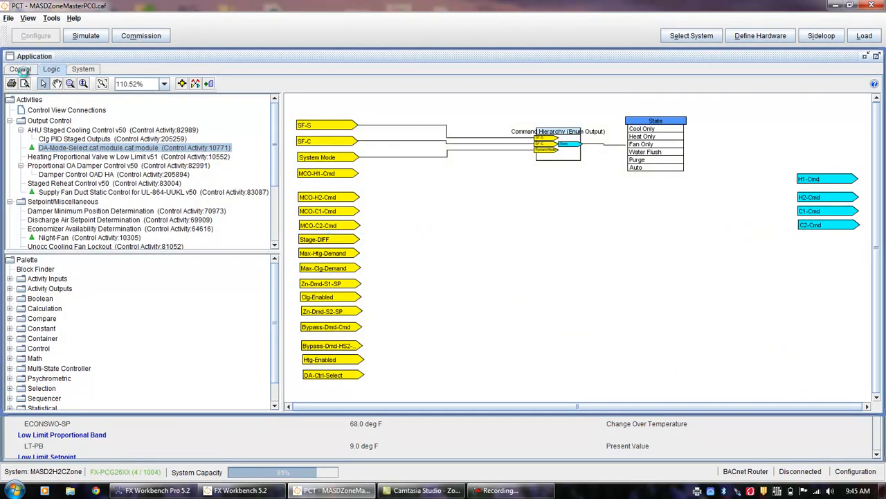
left_click(23, 69)
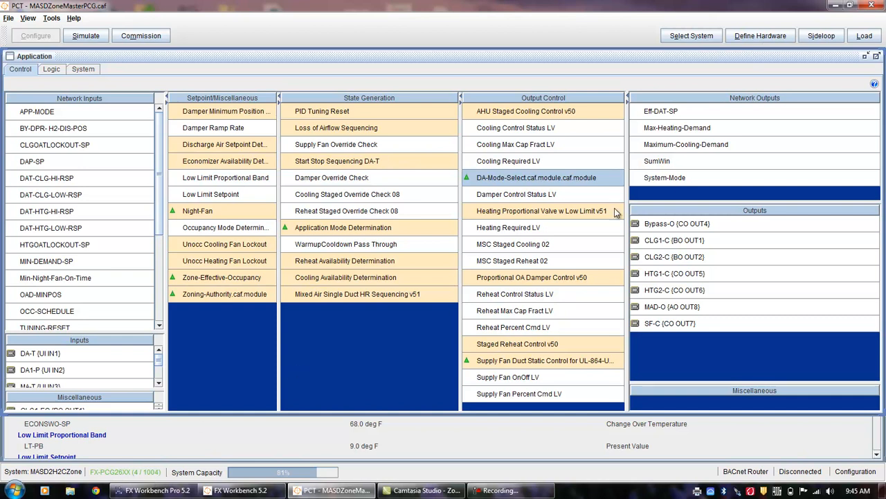
Change the field device in the hardware definition to FX-PCA2612, keeping the device name MASDZONE-MASTER.
left_click(779, 39)
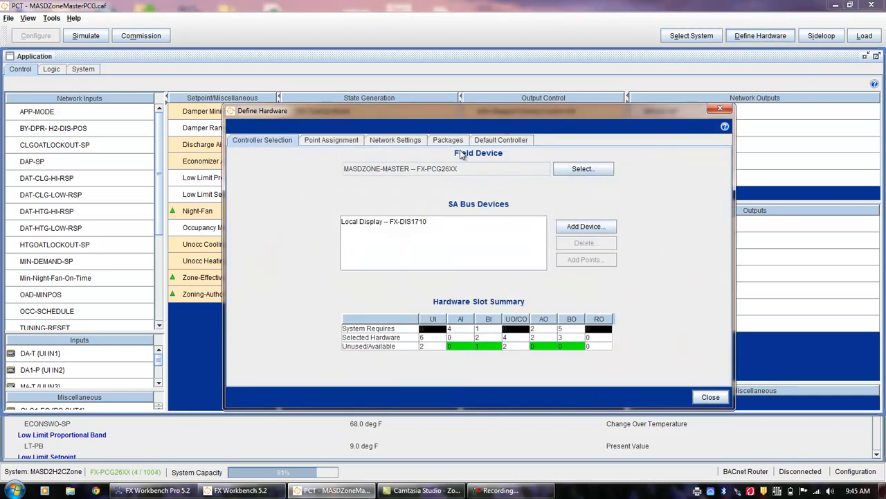
left_click(584, 172)
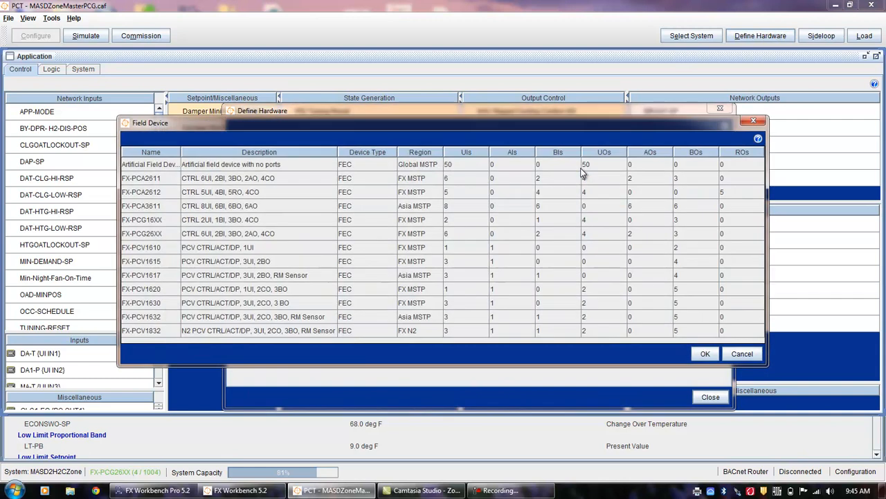
left_click(154, 192)
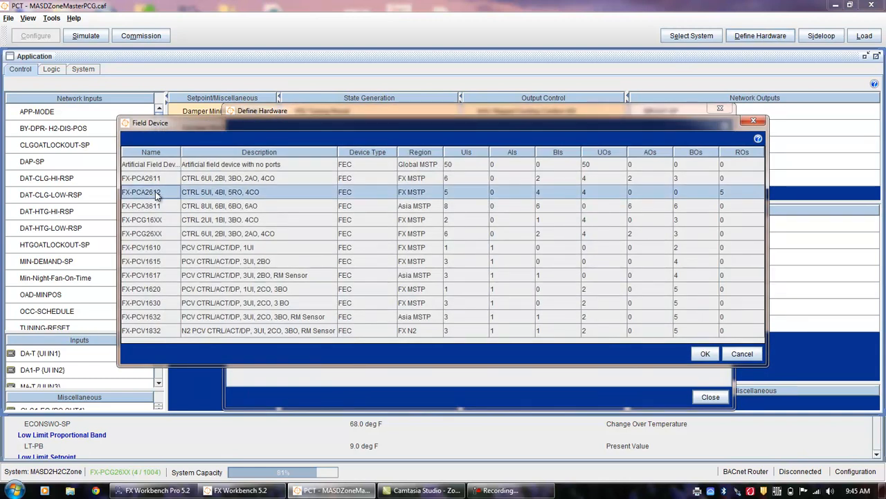
left_click(705, 353)
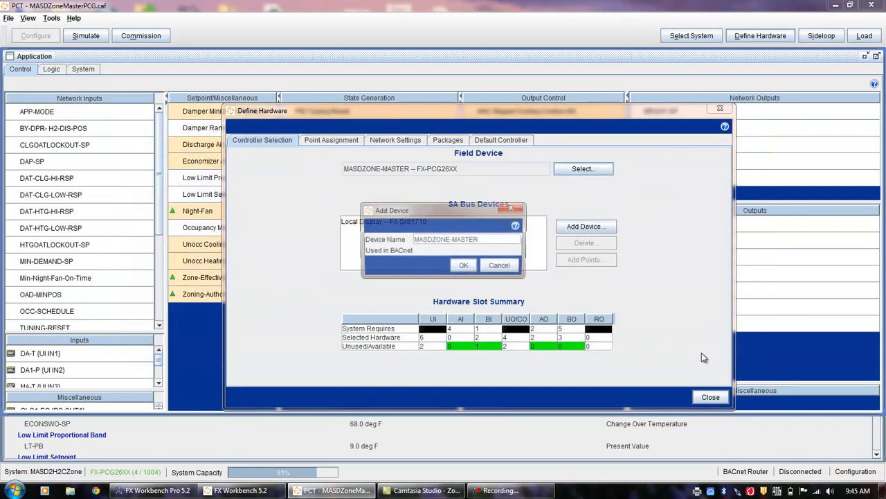
left_click(462, 266)
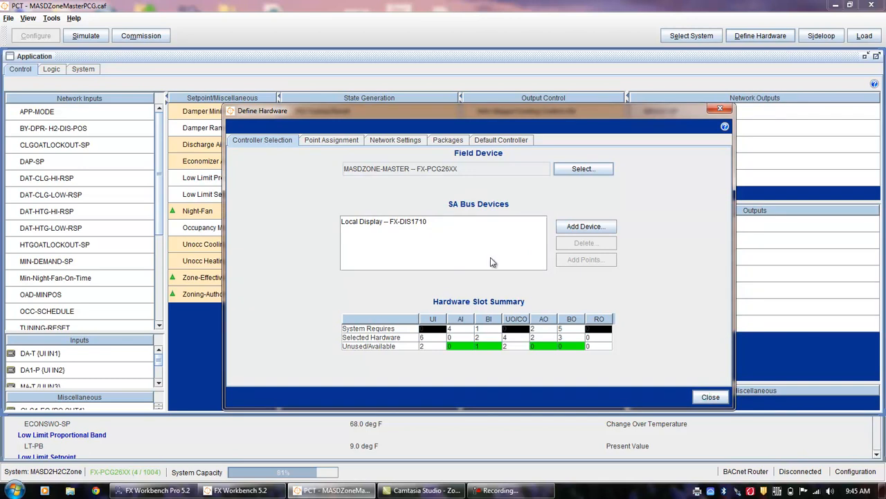
Review the controller's device address and BACnet instance number in the network settings, and close the hardware definition.
left_click(398, 141)
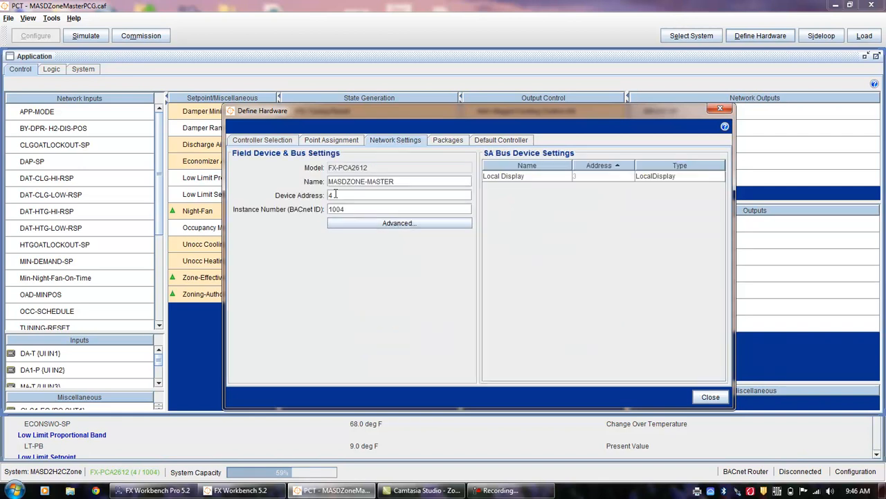
double_click(335, 195)
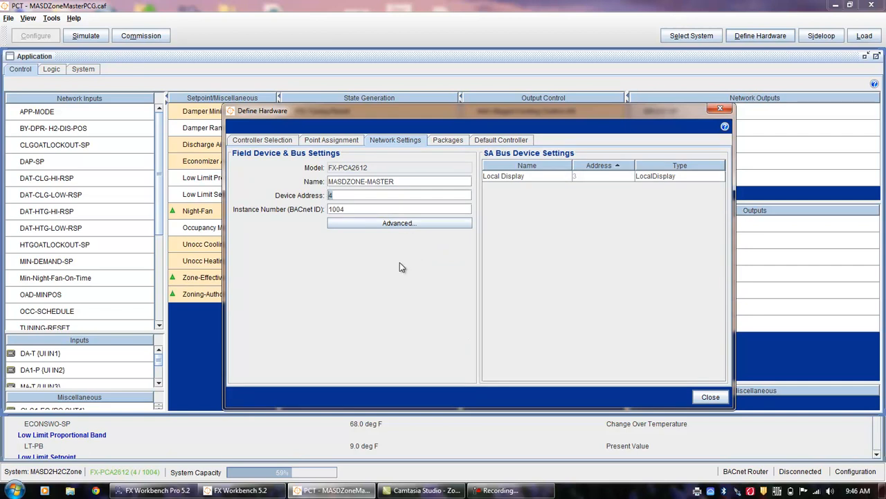
left_click_drag(347, 208, 321, 208)
left_click(702, 400)
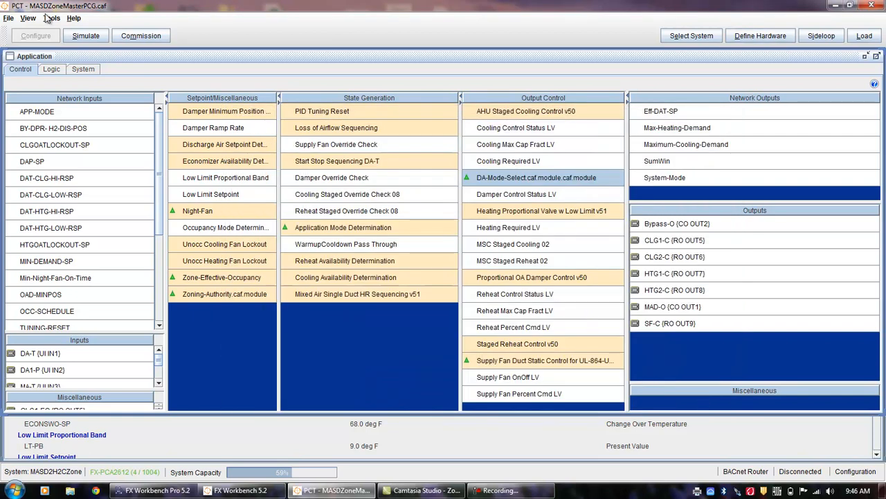
Save a copy of the application to the Desktop as MASDDemoPCG.caf.
left_click(9, 18)
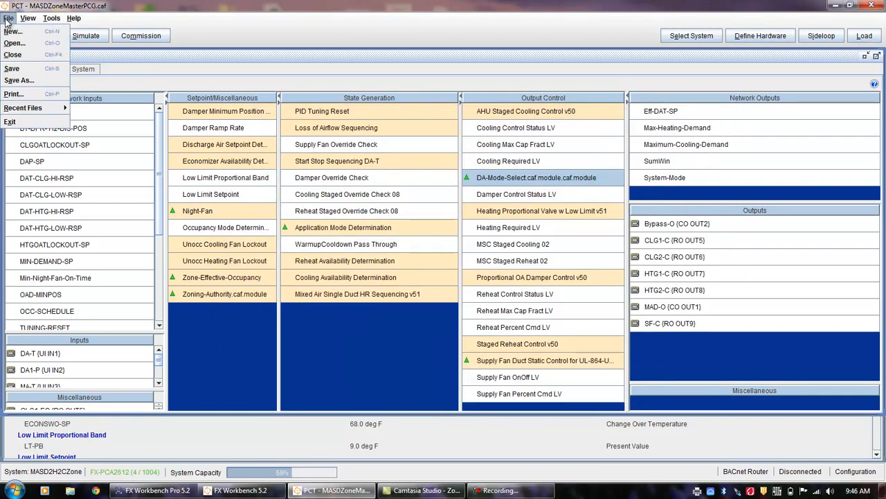
left_click(29, 79)
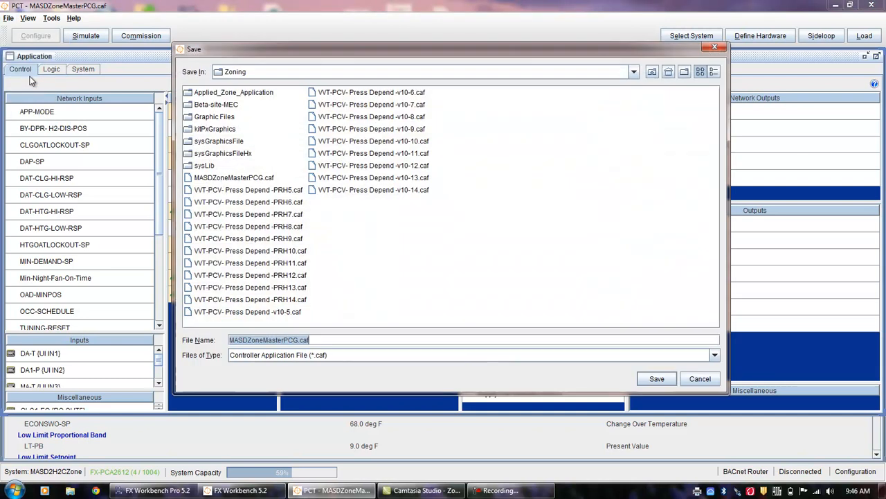
left_click(635, 72)
left_click_drag(636, 133, 635, 97)
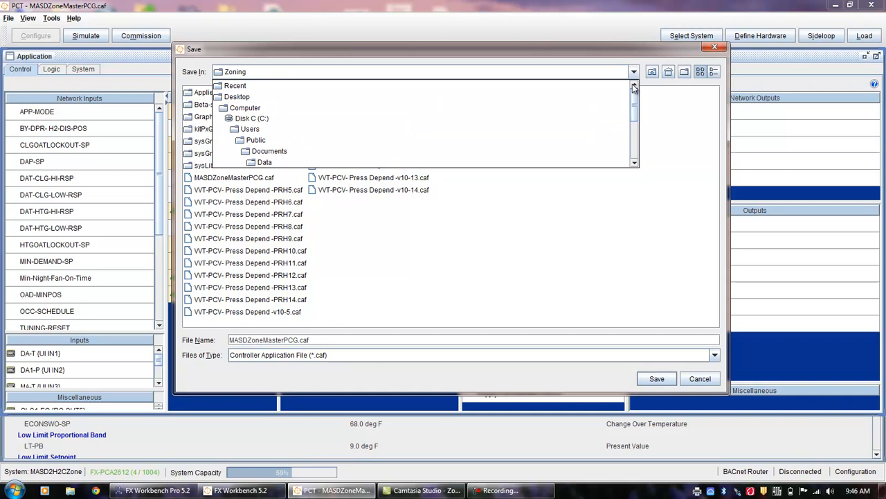
left_click(370, 97)
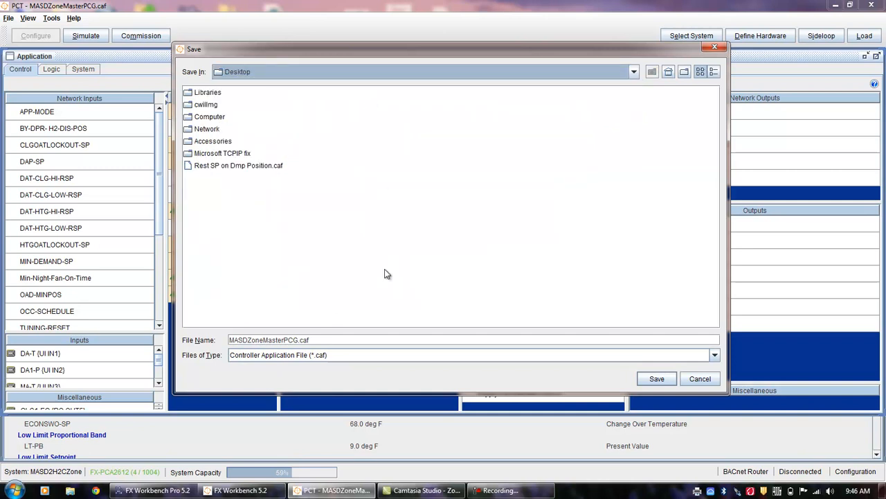
left_click(250, 341)
key("Delete")
key("Delete")
key("Delete")
key("Delete")
key("Delete")
key("Delete")
key("Delete")
key("Delete")
key("Delete")
key("Delete")
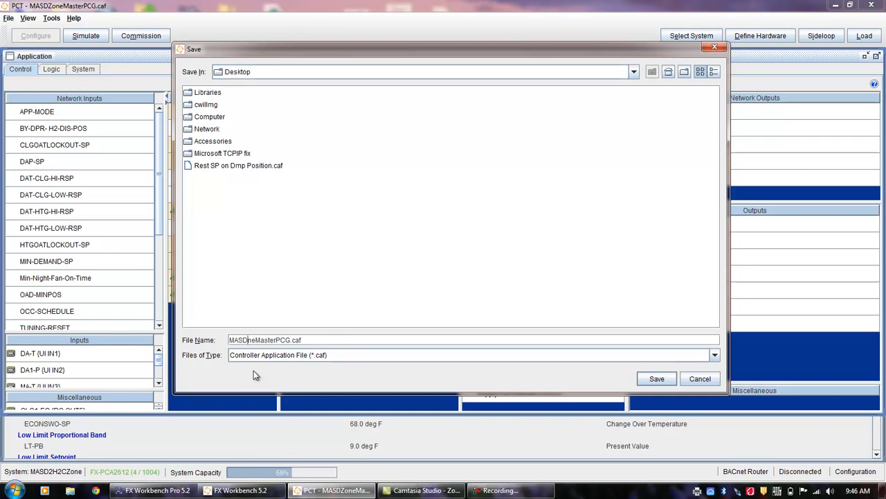
key("Delete")
type("Demo")
left_click(654, 380)
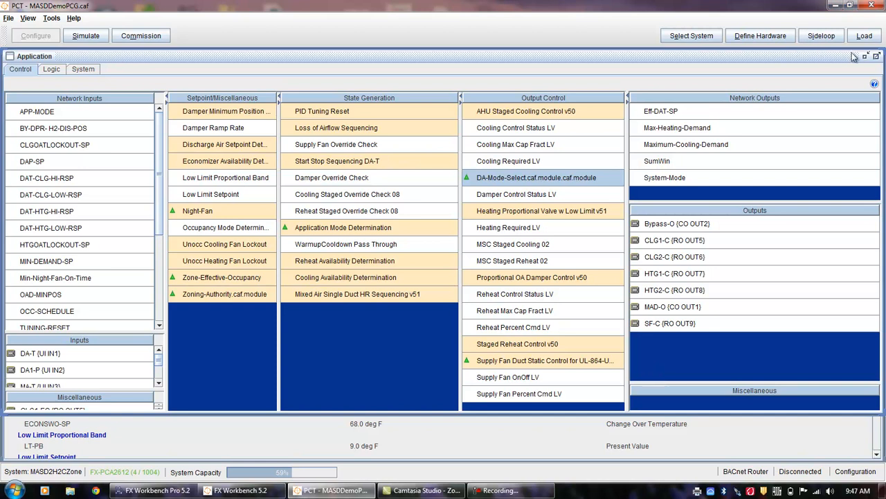
Download only the application code to the MASDZONE-MASTER device through the BACnet Router connection.
left_click(865, 36)
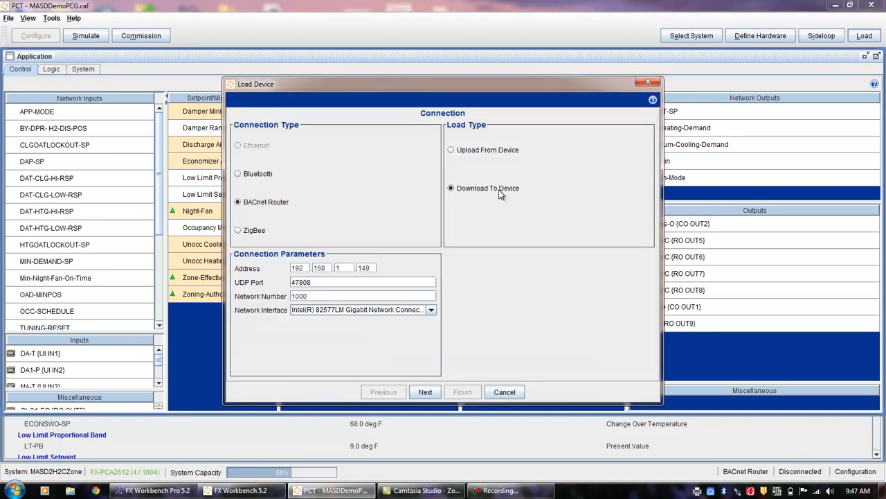
left_click(427, 392)
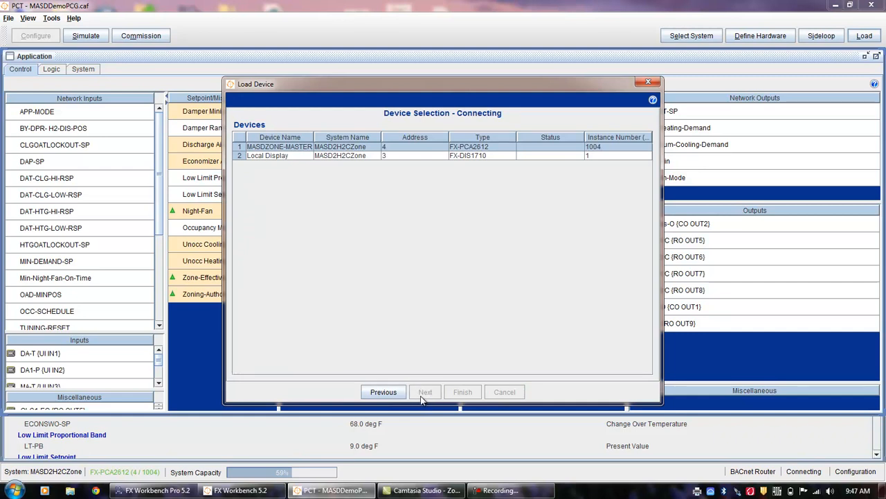
left_click(425, 393)
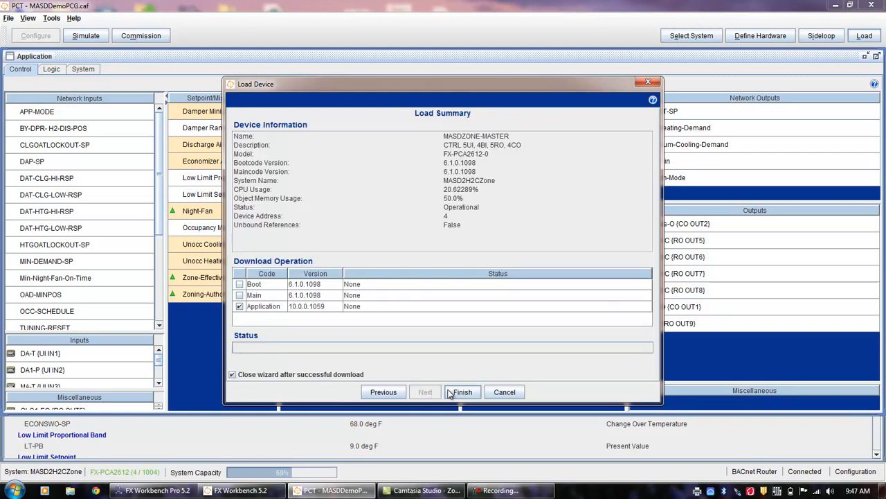
left_click(459, 392)
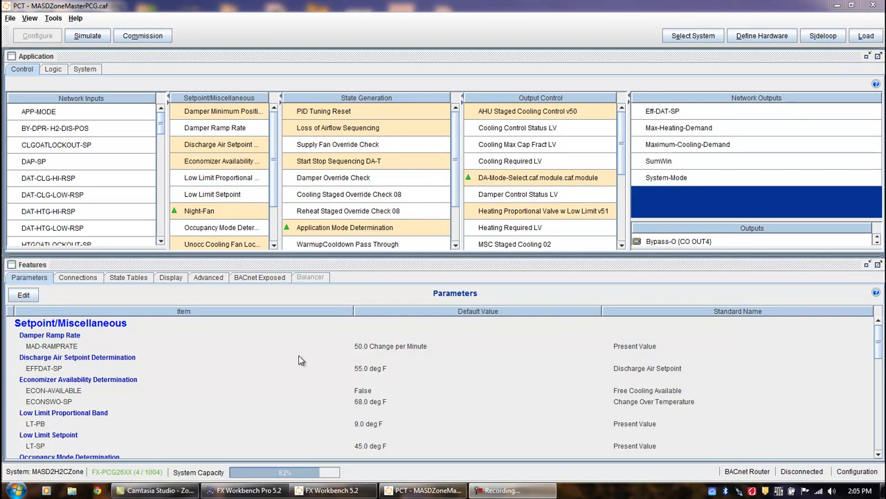
Open the controller application file VVT-PCV- Press Depend -PRH5.caf from the Zoning folder.
left_click(10, 18)
left_click(15, 43)
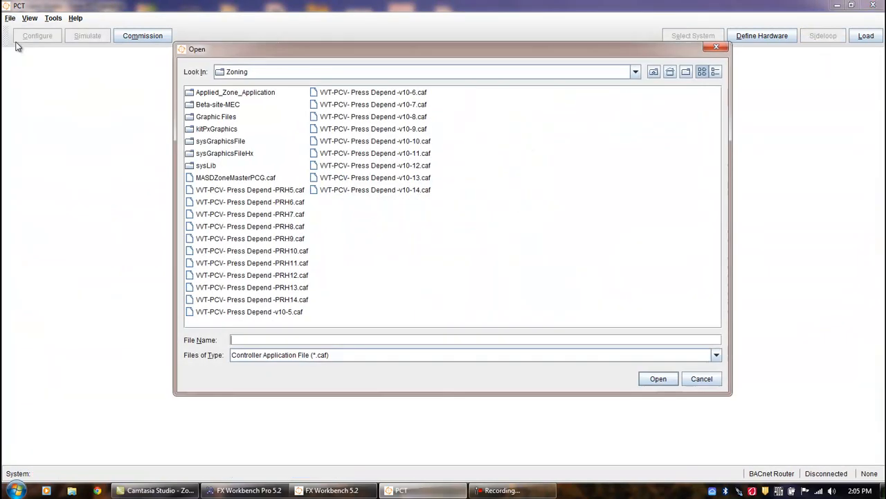
left_click(268, 193)
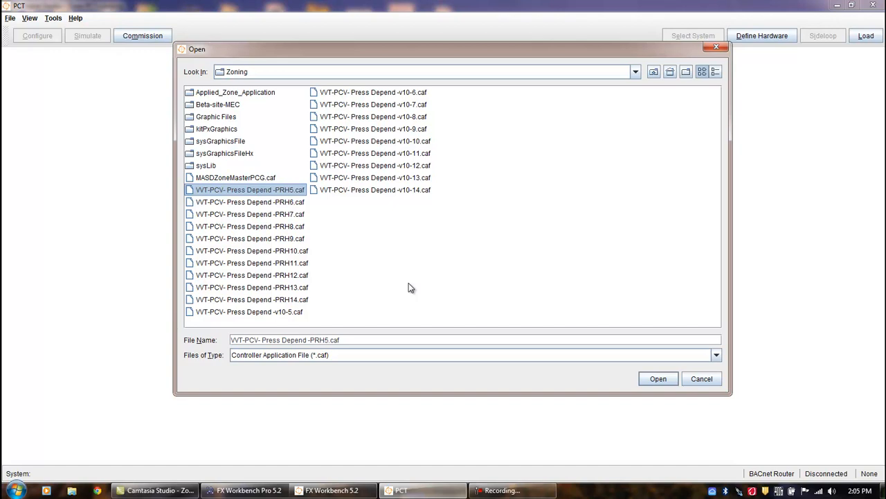
left_click(280, 313)
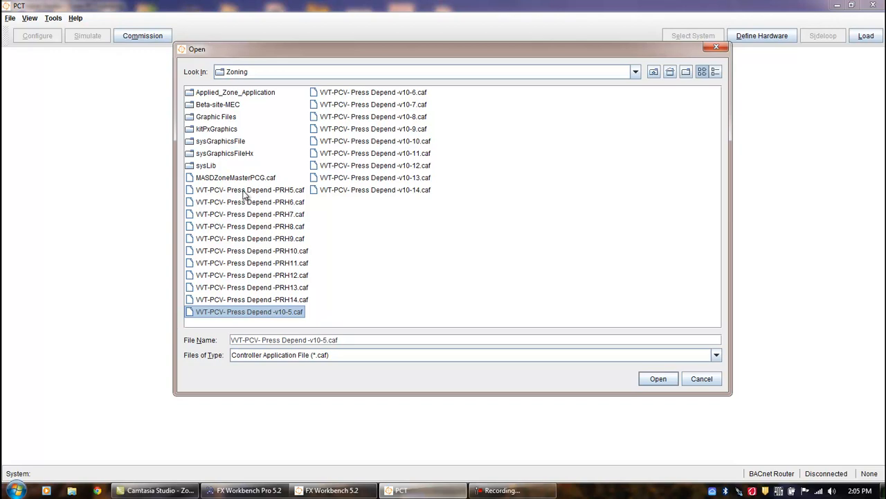
left_click(244, 191)
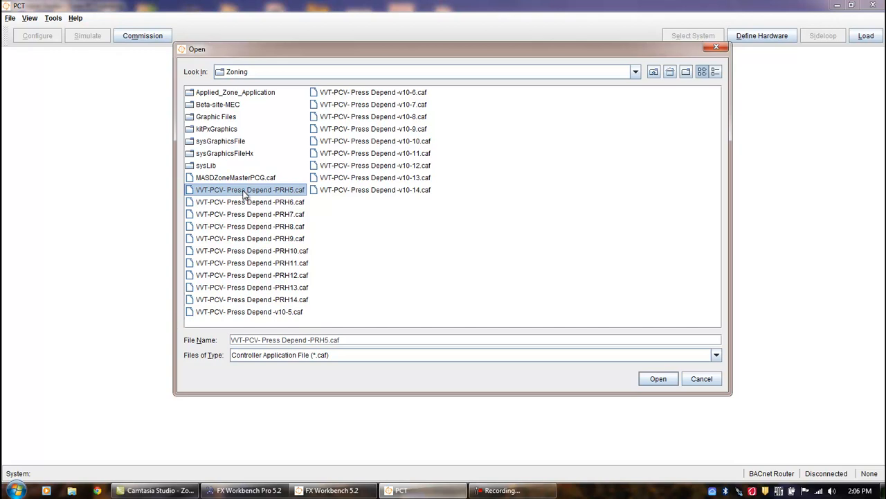
left_click(655, 378)
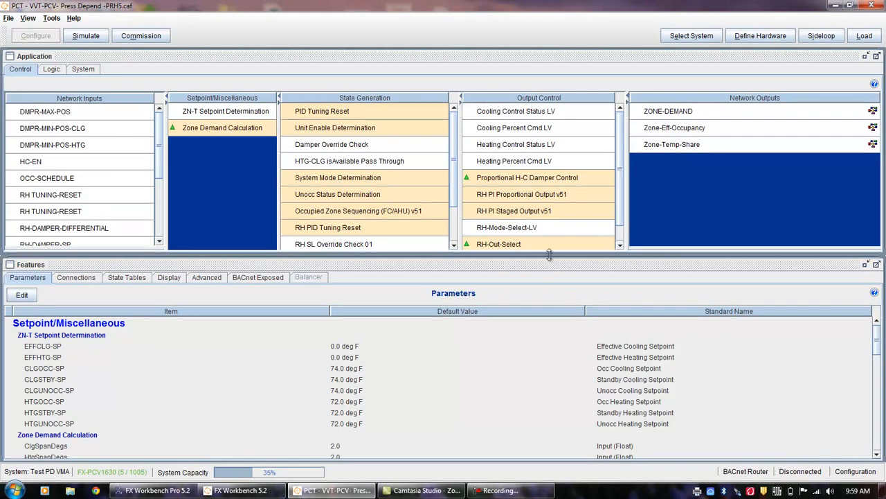
Enlarge the application view and delete the RH-C (BO OUT1) output together with its associated points.
left_click_drag(550, 255, 562, 421)
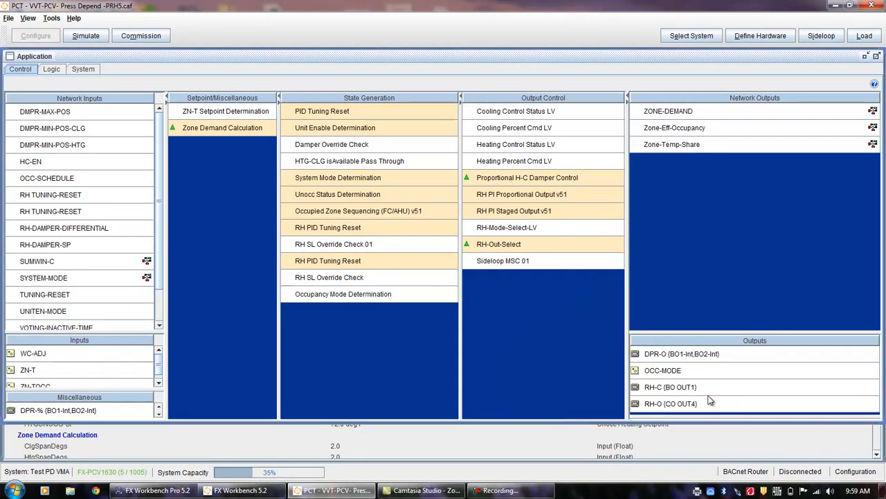
left_click(707, 394)
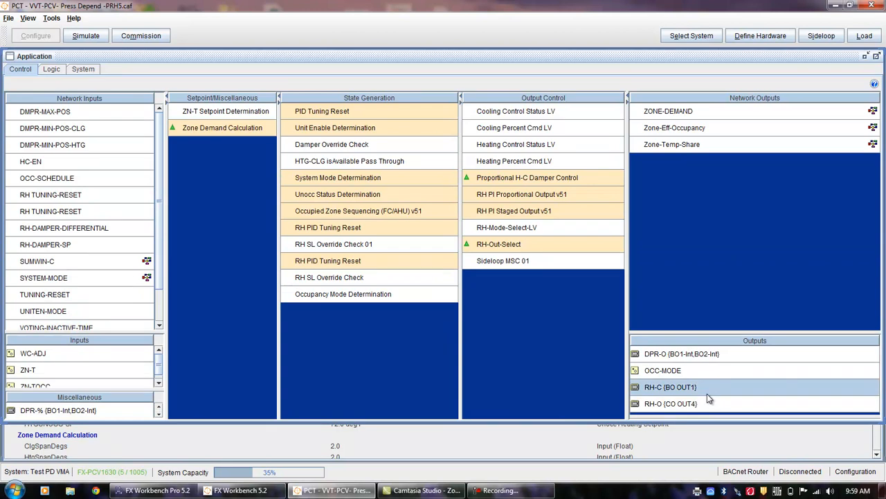
left_click(707, 408)
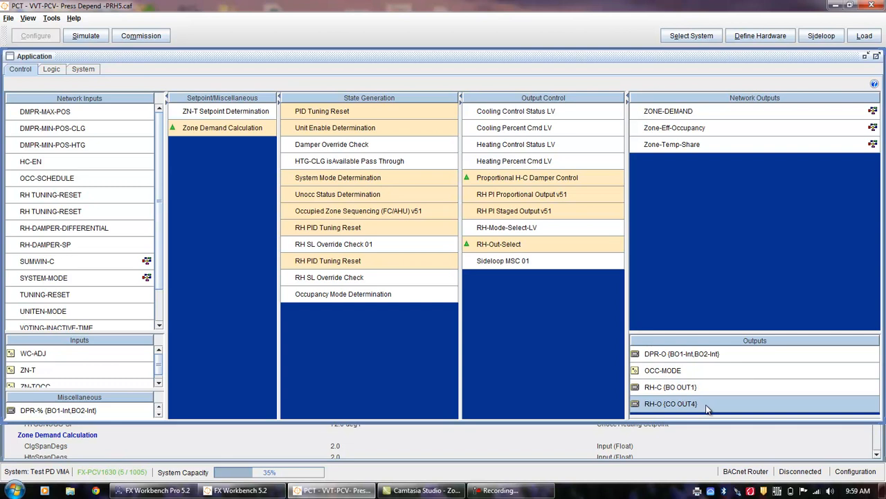
left_click(709, 389)
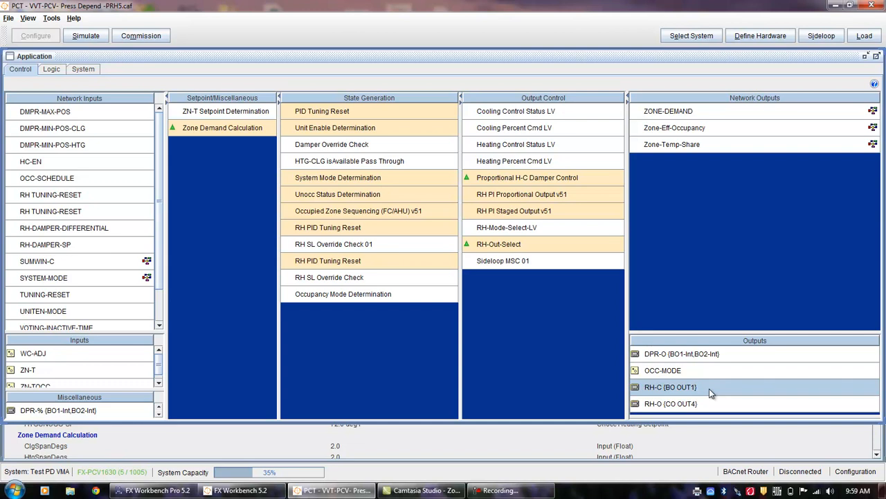
right_click(709, 392)
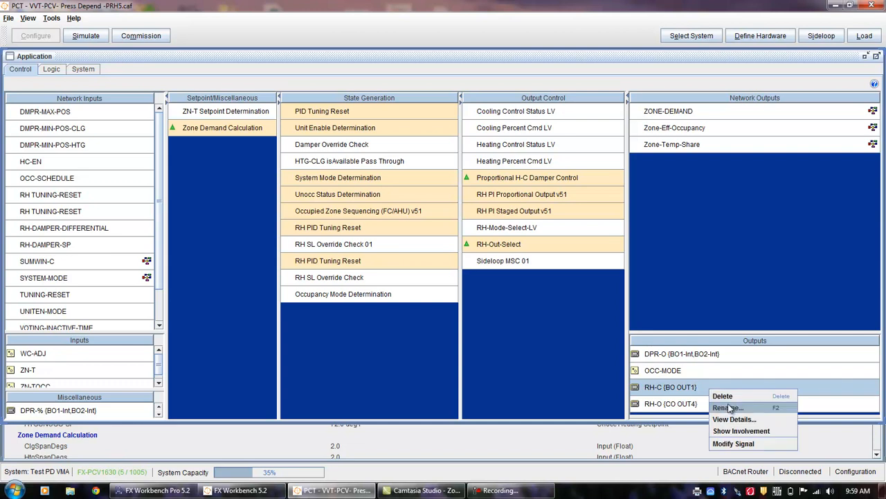
left_click(723, 395)
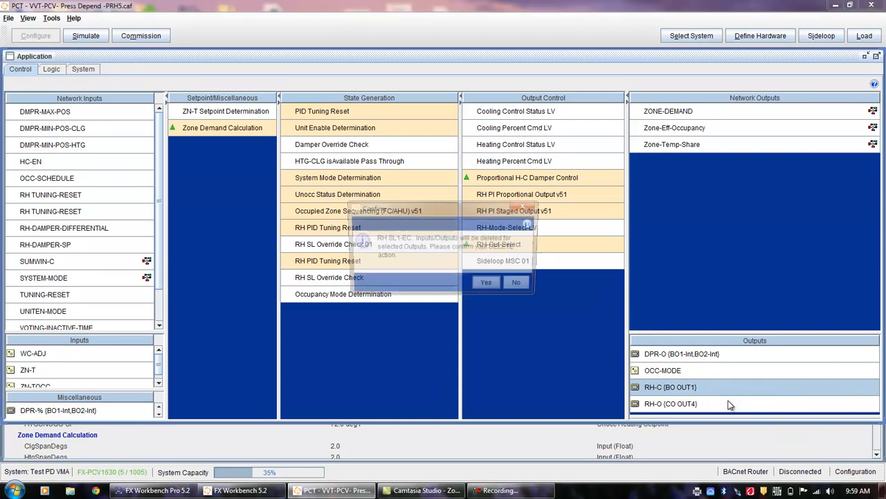
left_click(489, 286)
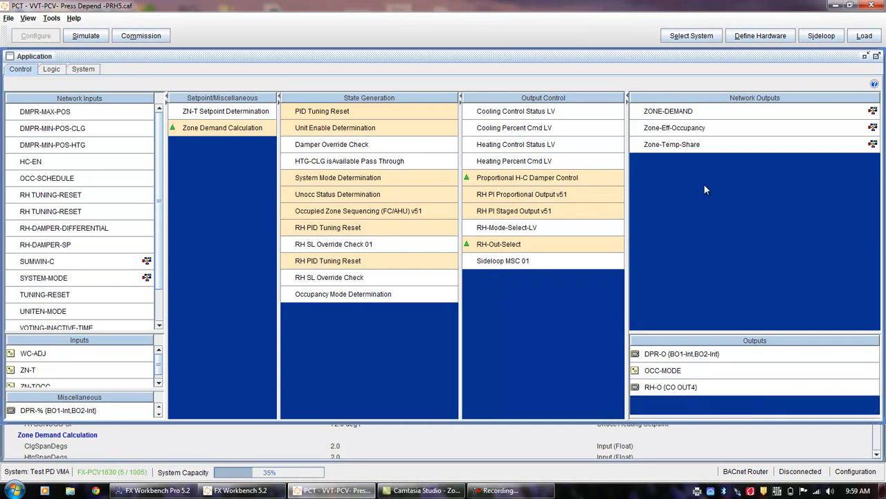
Inspect the peer reference in the ZONE-DEMAND network output's editable details, and close them without applying changes.
left_click(711, 112)
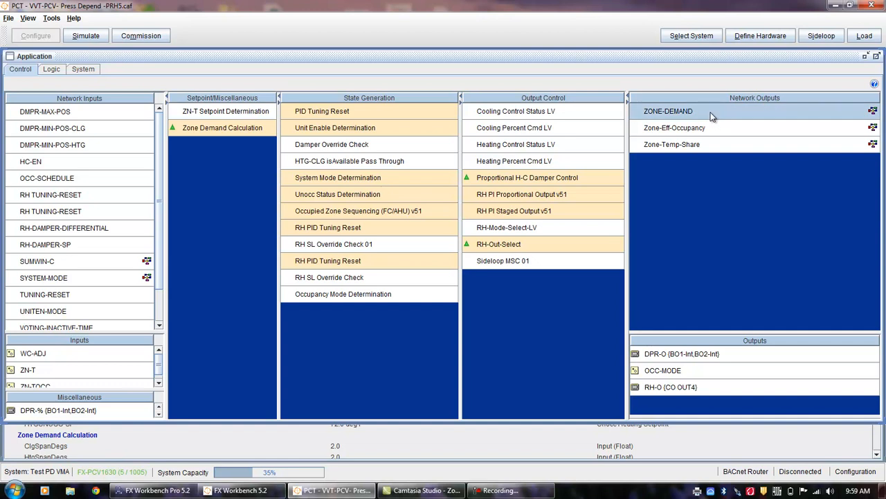
right_click(711, 112)
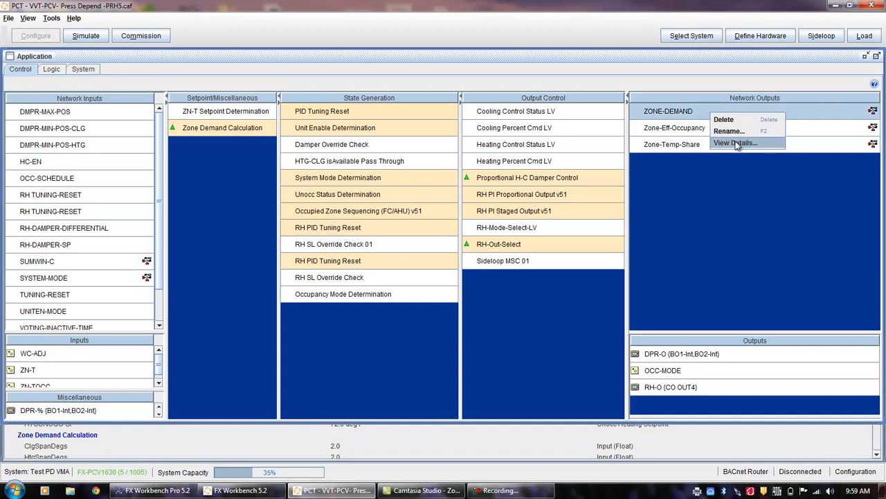
left_click(738, 142)
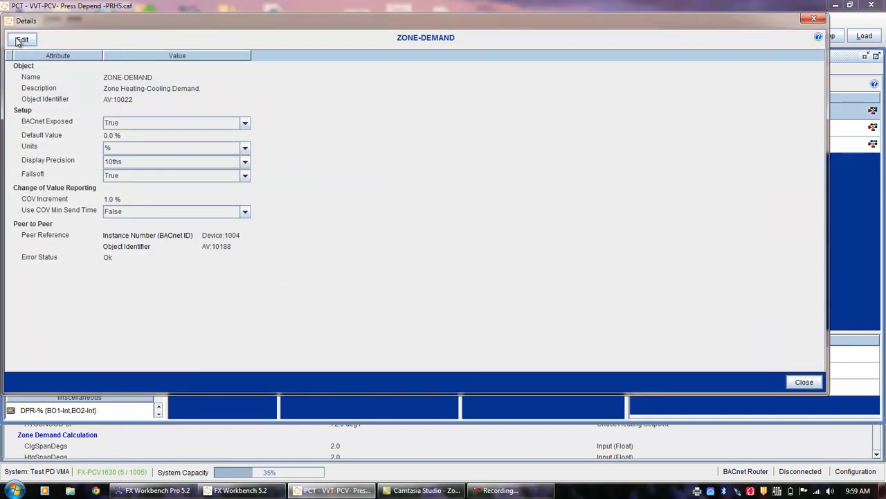
left_click(27, 41)
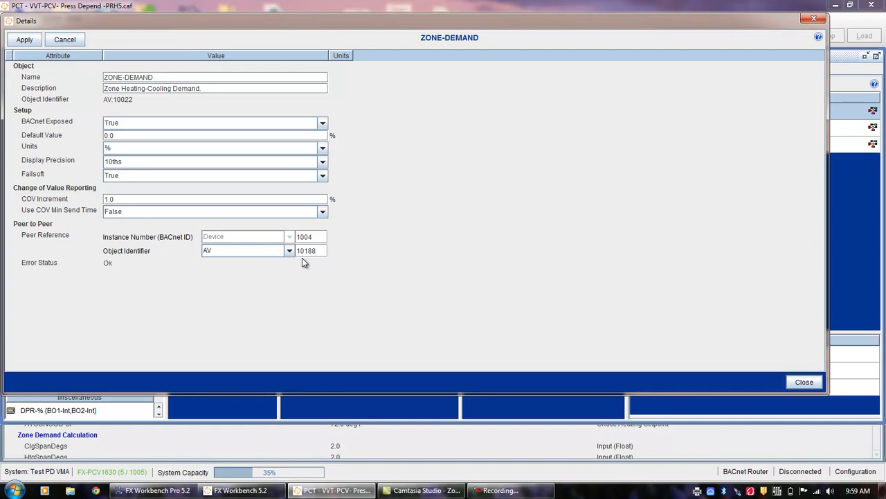
left_click(77, 43)
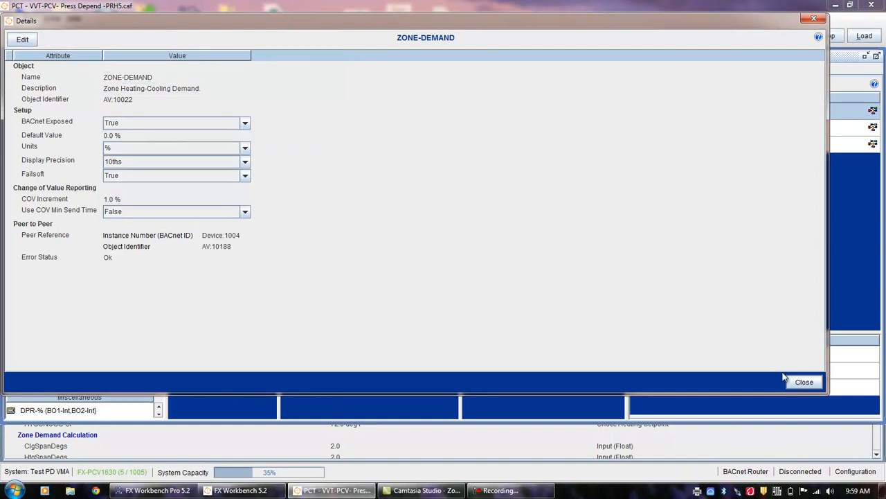
left_click(802, 383)
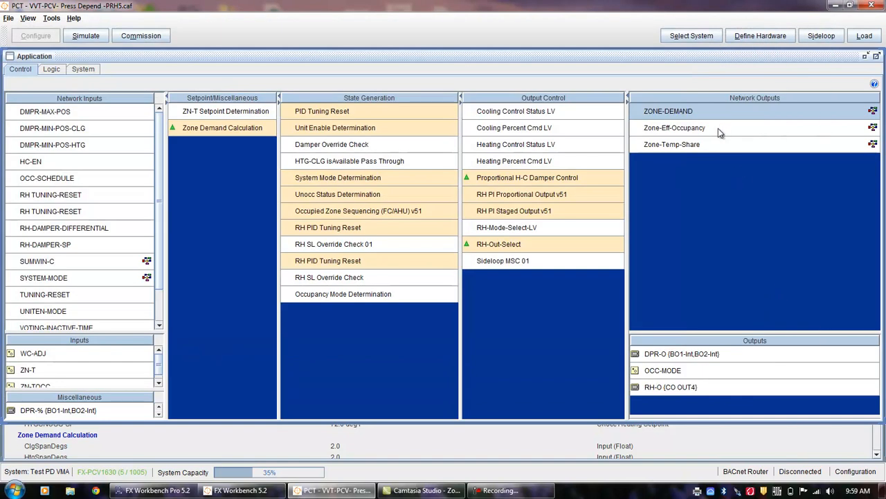
Inspect the peer reference in the Zone-Eff-Occupancy network output's editable details, and close them without applying changes.
left_click(719, 129)
right_click(718, 128)
left_click(727, 157)
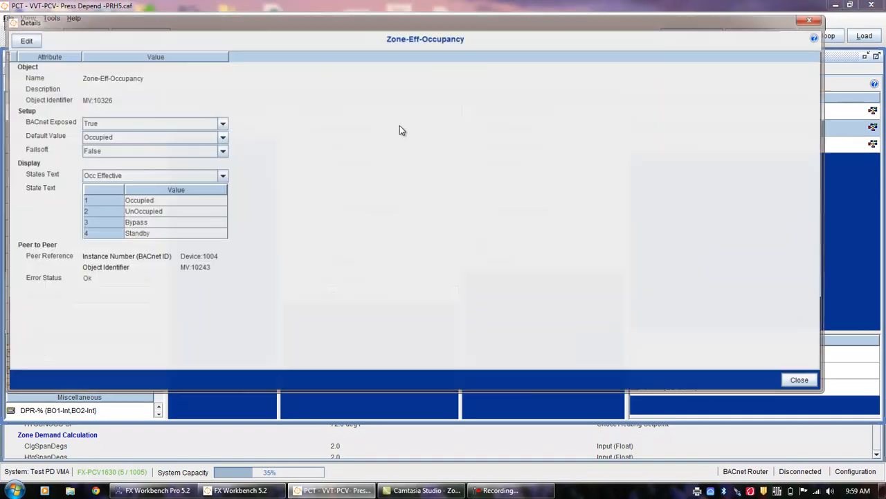
left_click(24, 40)
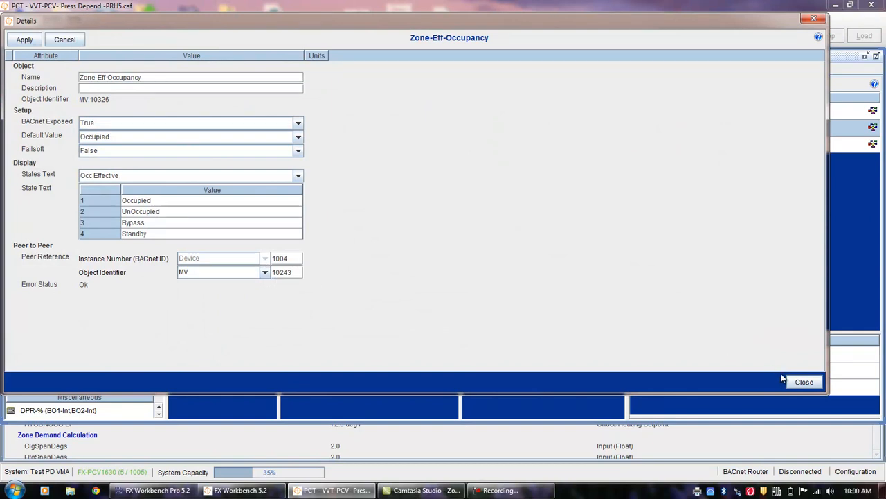
left_click(802, 381)
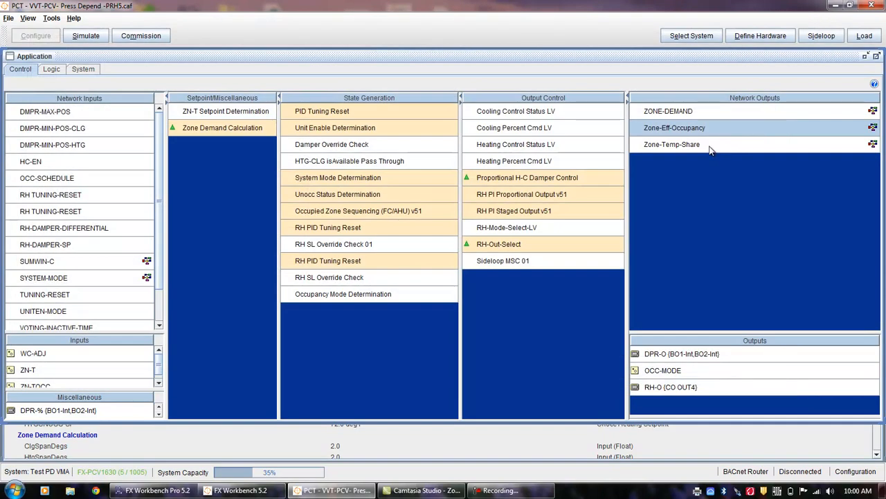
Inspect the peer reference in the Zone-Temp-Share network output's details without applying changes, and return to the ZONE-DEMAND output.
left_click(709, 147)
right_click(709, 147)
left_click(720, 178)
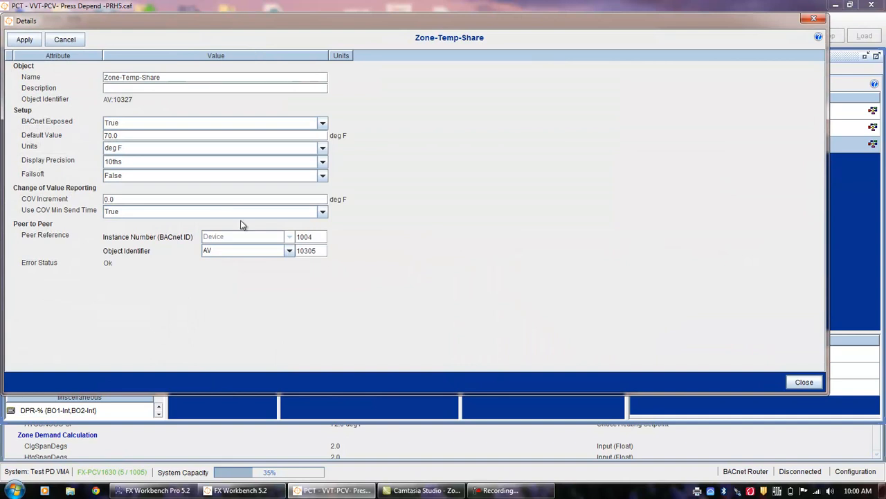
left_click(74, 40)
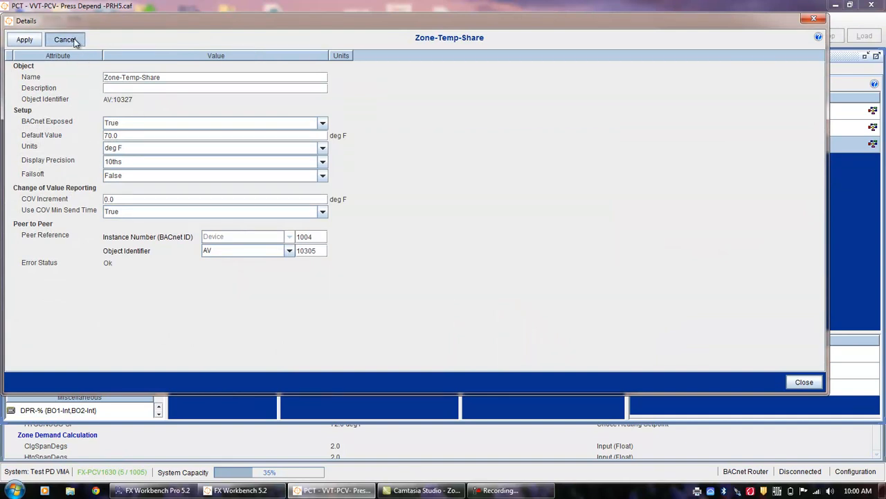
left_click(809, 384)
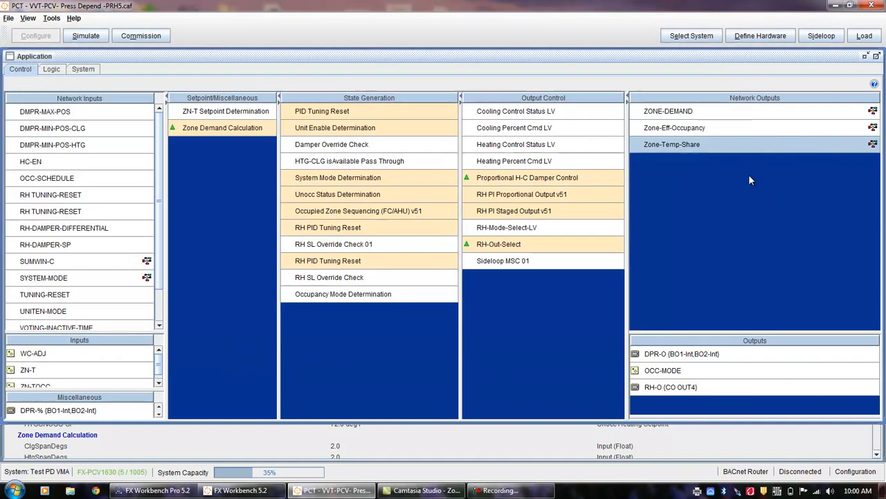
left_click(703, 114)
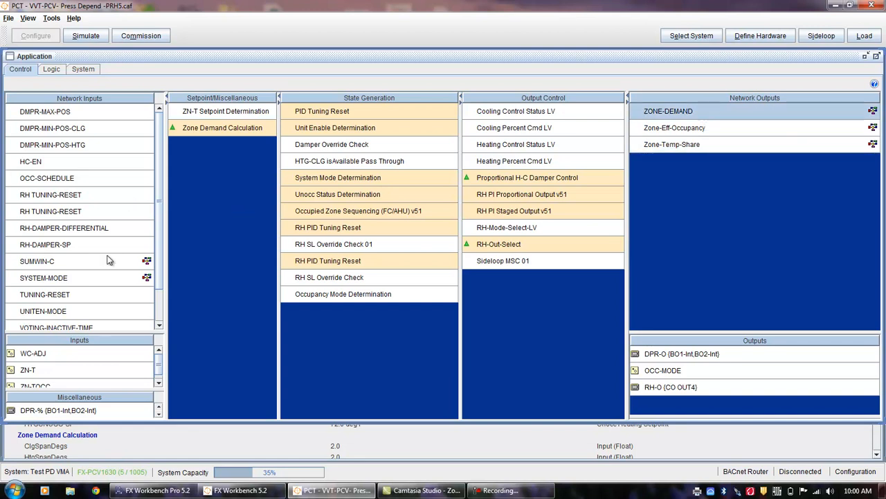
Inspect the peer reference in the SUMWIN-C network input's editable details, and close them without applying changes.
left_click(97, 267)
right_click(98, 264)
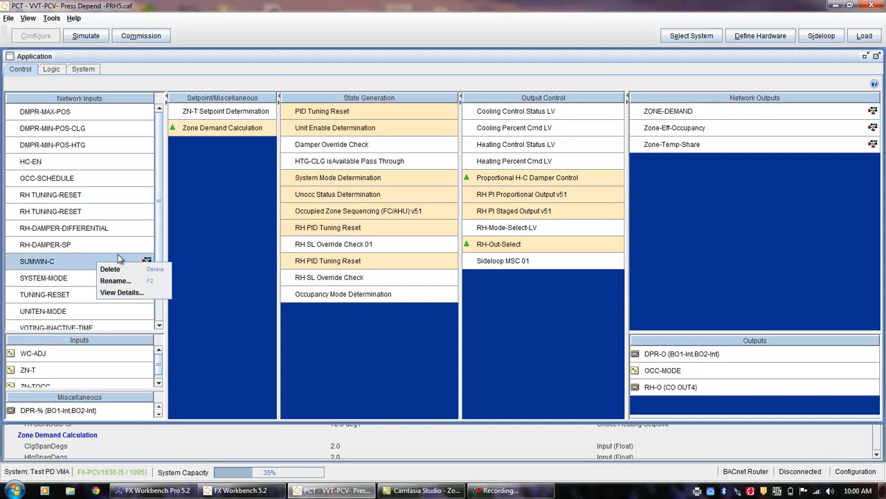
left_click(128, 292)
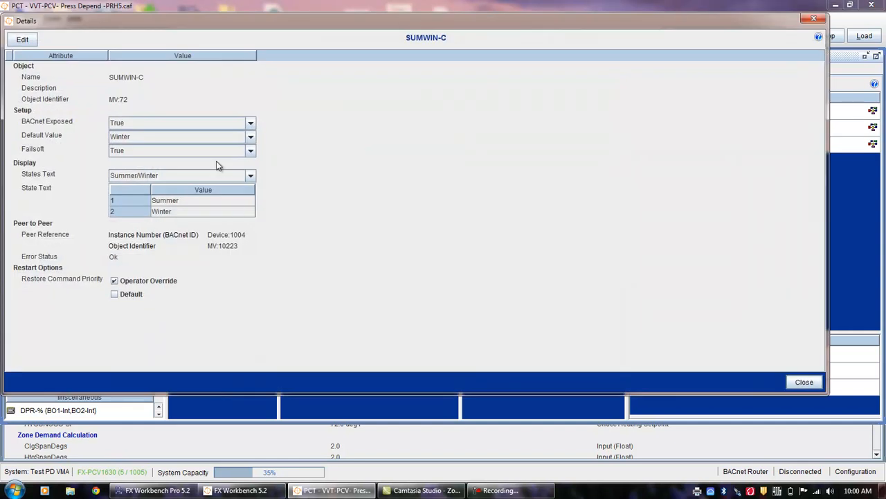
left_click(23, 40)
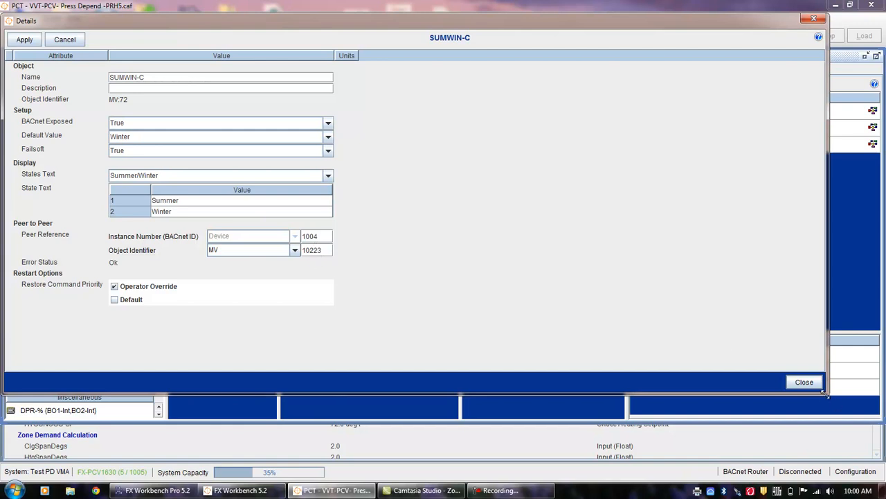
left_click(804, 382)
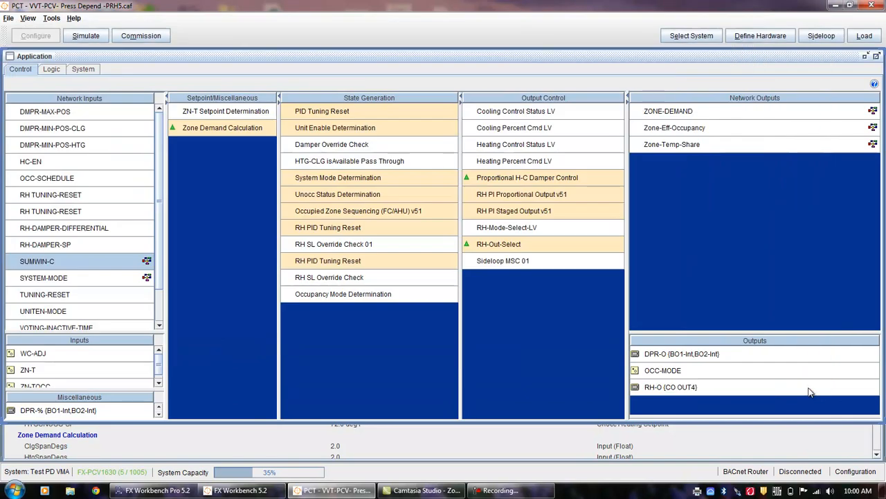
Inspect the peer reference in the SYSTEM-MODE network input's details, and close them unchanged.
left_click(115, 280)
right_click(114, 280)
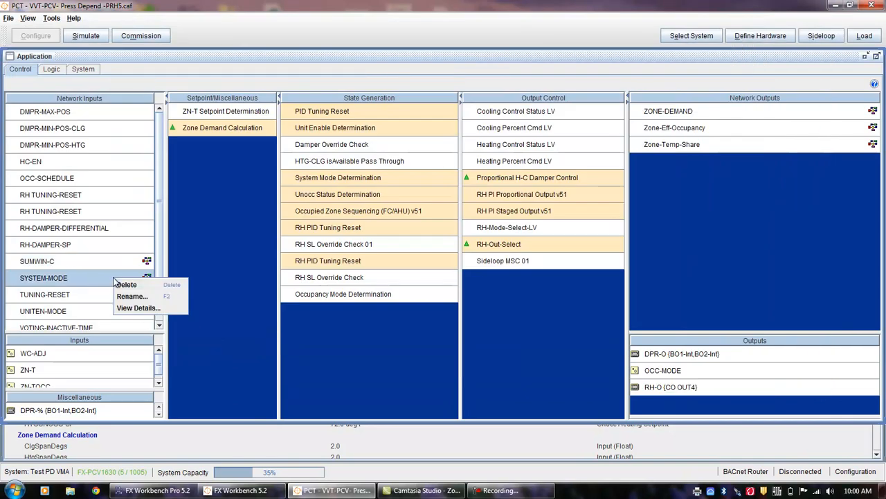
left_click(137, 308)
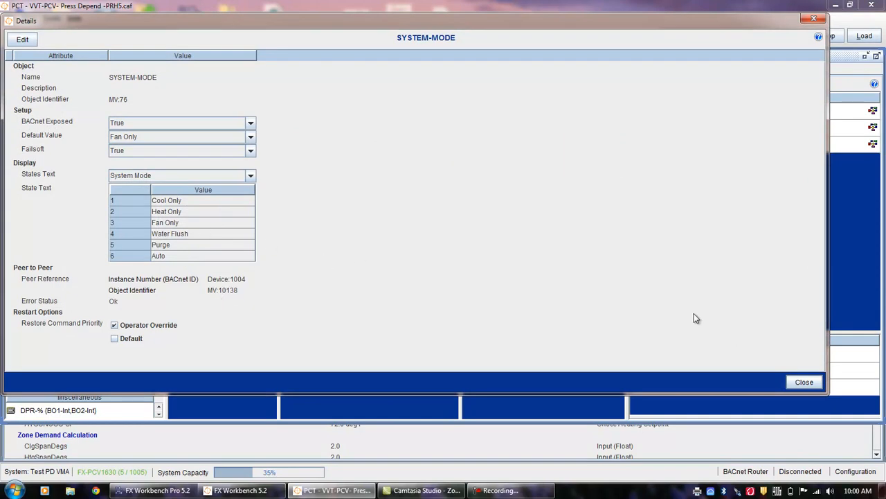
left_click(803, 382)
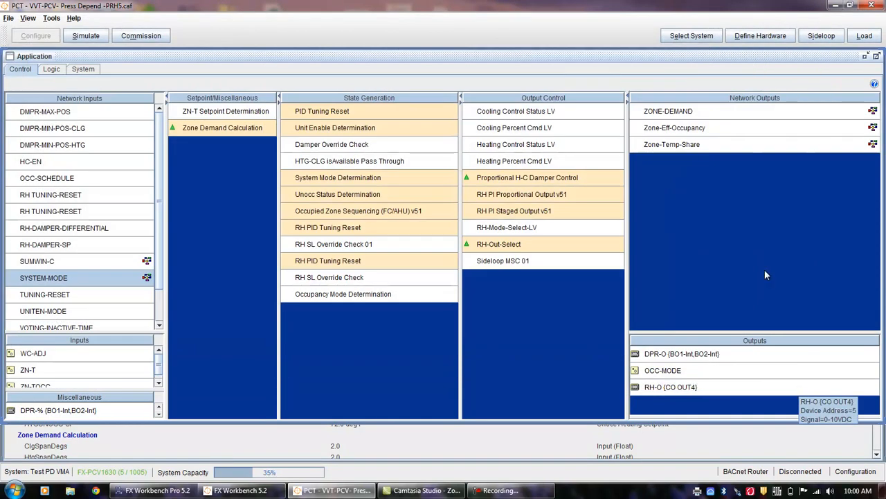
Check the controller's device address and BACnet instance number in the hardware definition's network settings, and close it.
left_click(746, 39)
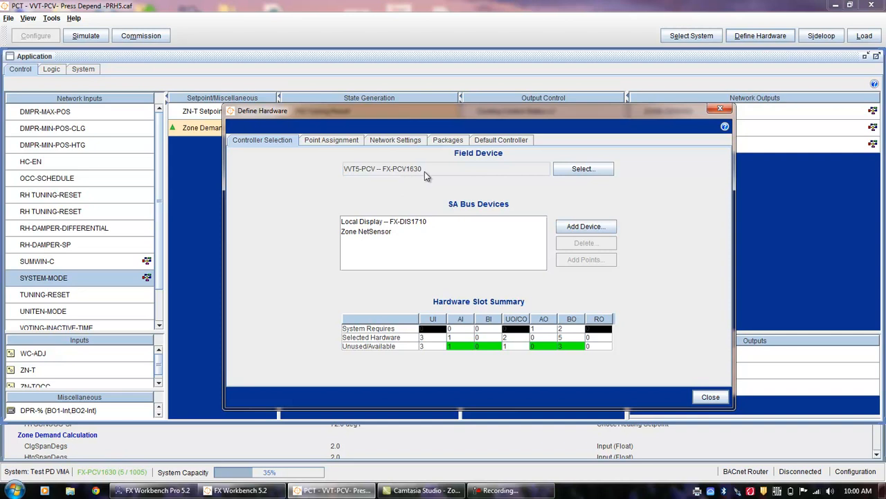
left_click(403, 141)
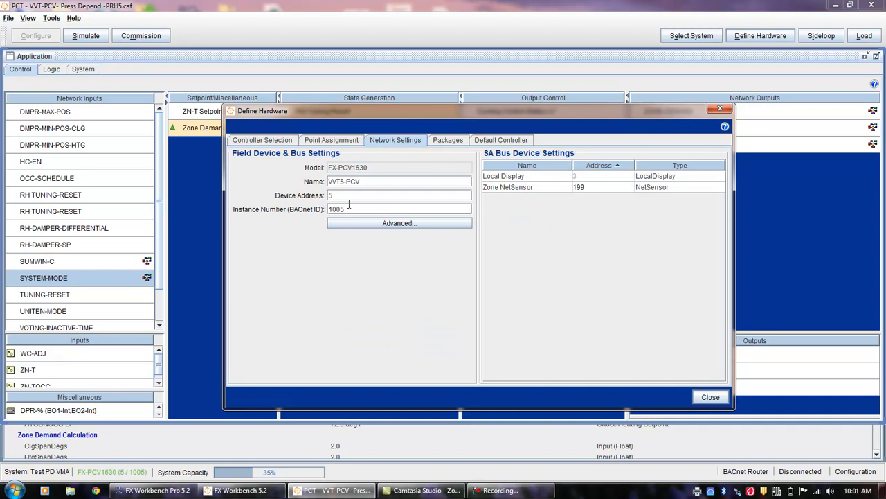
left_click(349, 197)
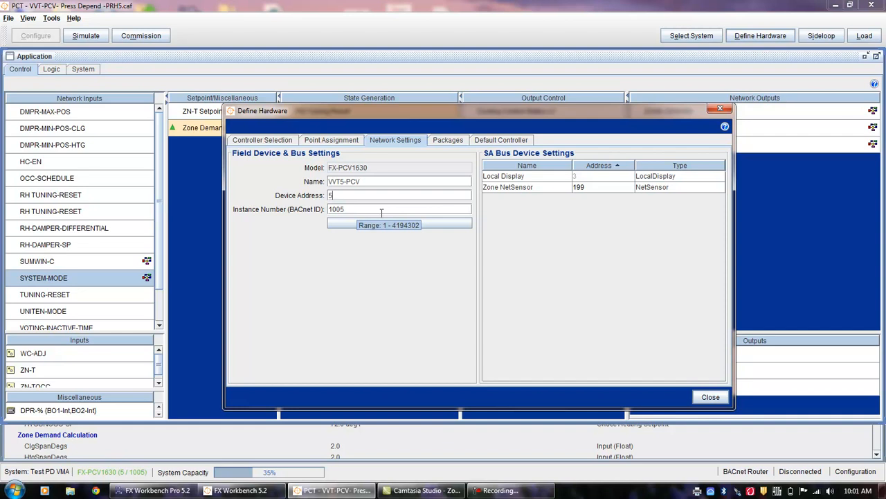
left_click(715, 399)
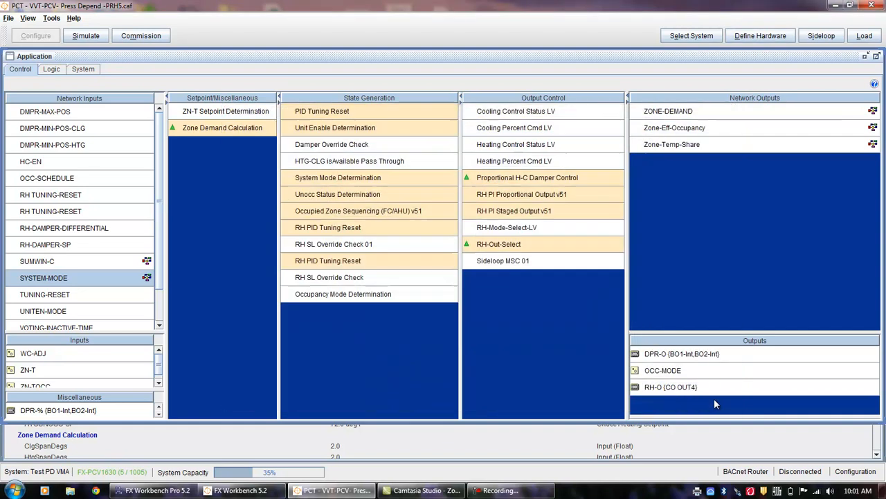
Save the zone application to the Desktop as VVT-PCV- Press Depend -PRH5.caf.
left_click(865, 38)
left_click(514, 275)
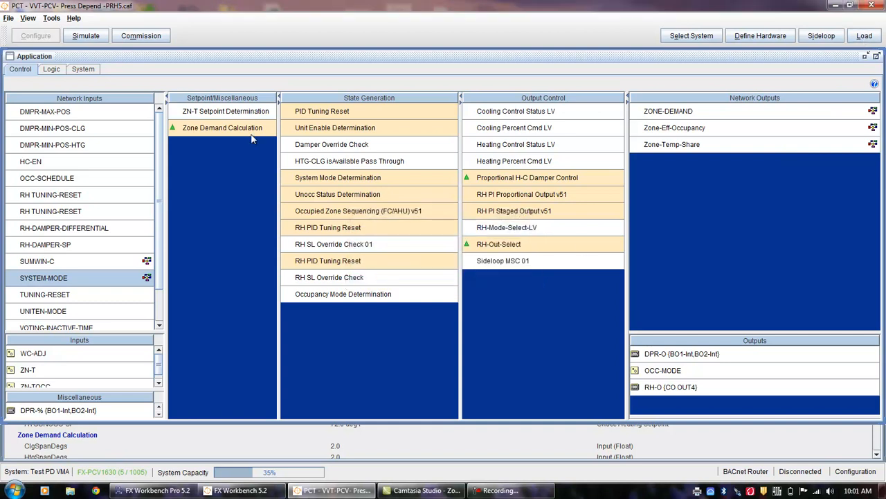
left_click(8, 18)
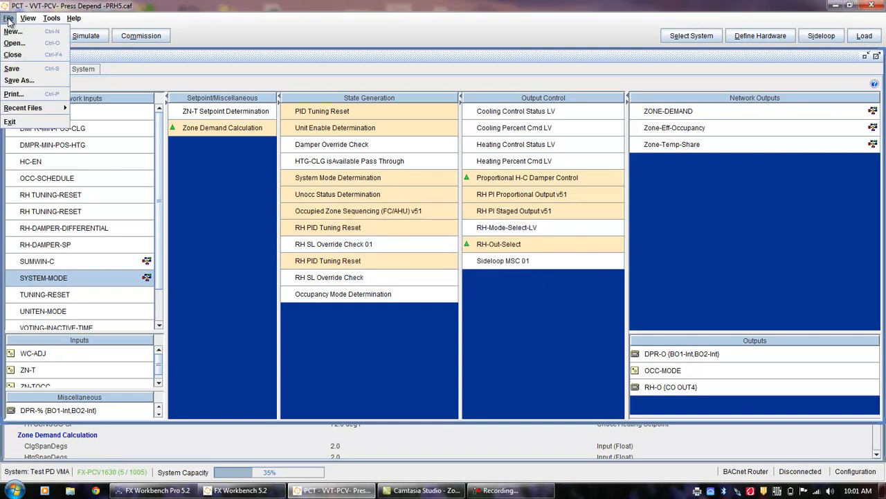
left_click(30, 81)
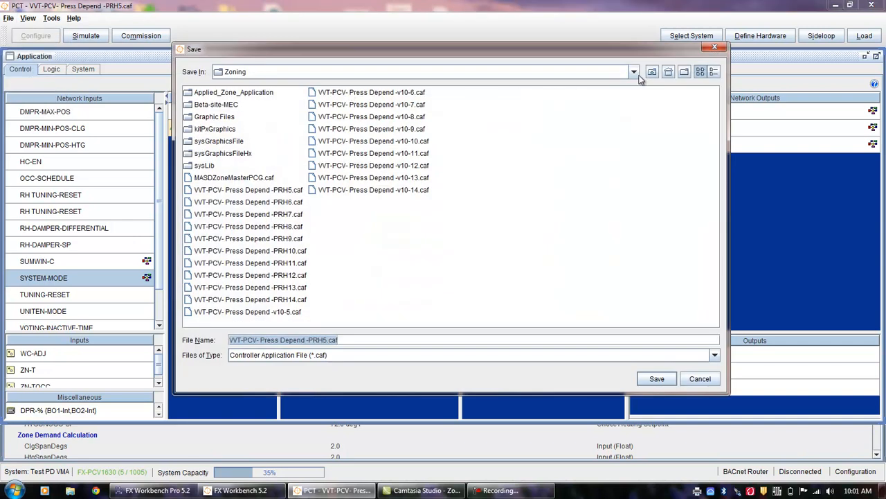
left_click(633, 71)
left_click_drag(638, 128, 635, 85)
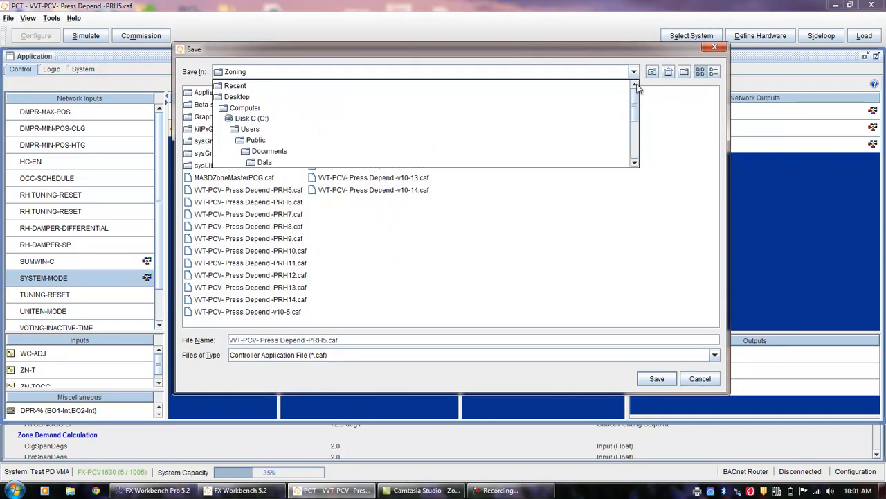
left_click(432, 98)
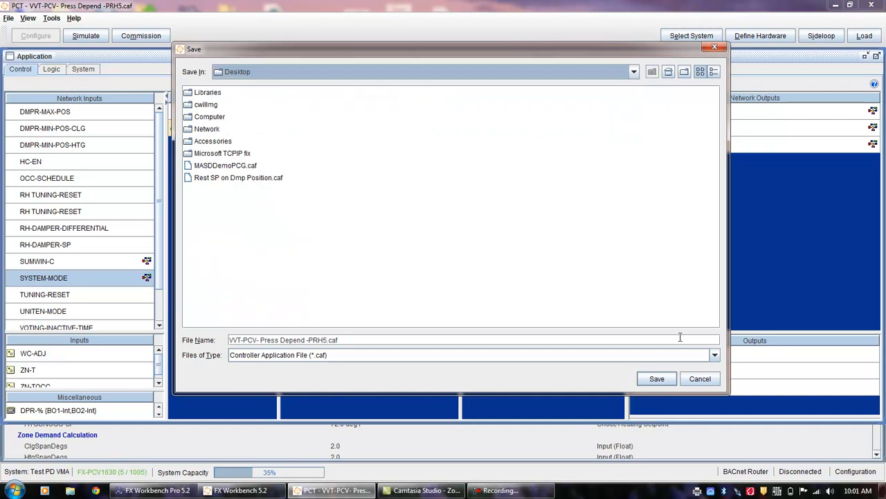
left_click(655, 379)
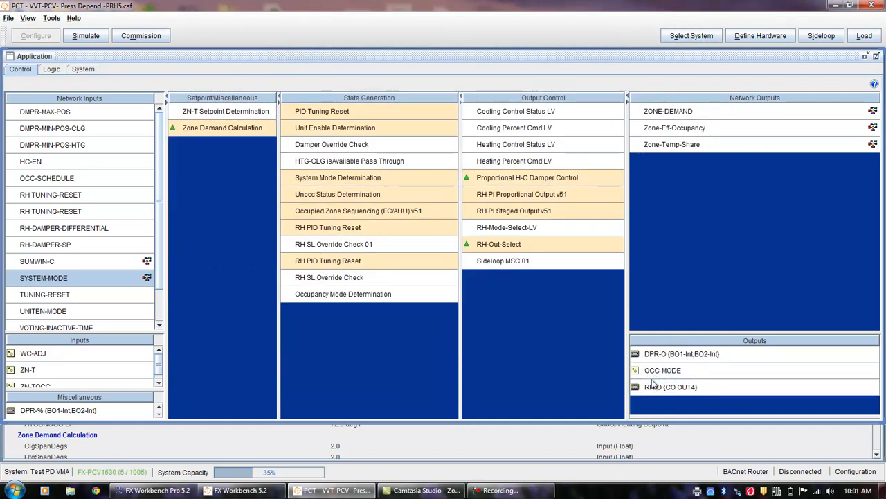
Connect to the VVT5-PCV FX-PCV1630 controller and load the PRH5 zone application into it.
left_click(865, 36)
left_click(426, 394)
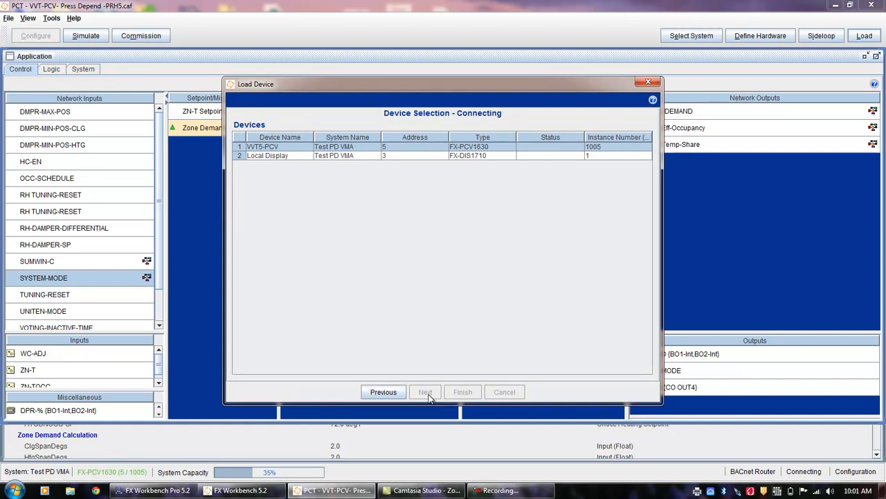
left_click(427, 393)
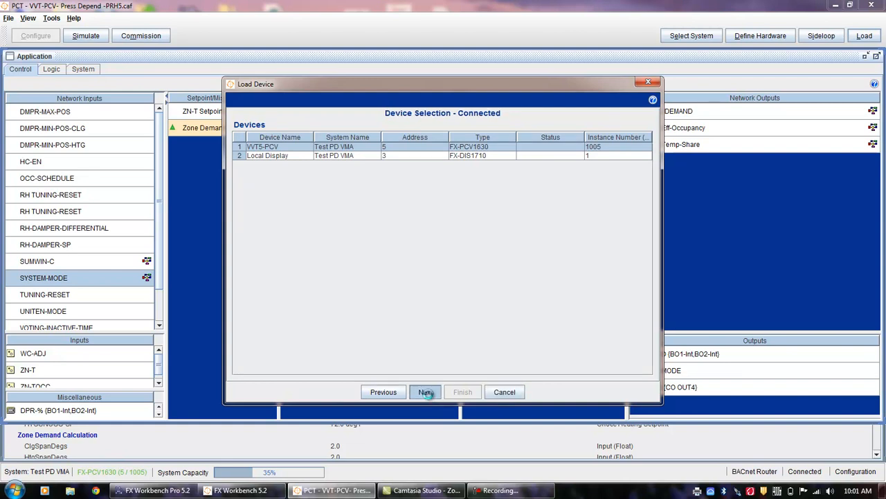
left_click(455, 392)
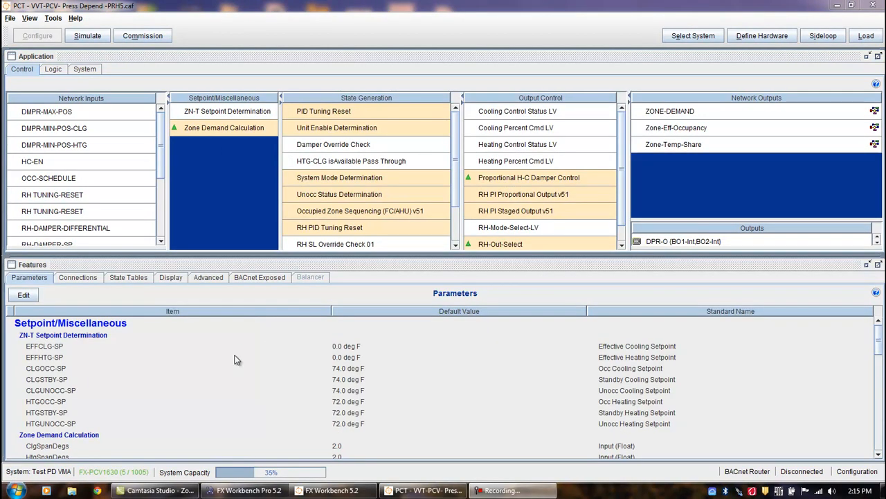
Open the cooling-only zone application VVT-PCV- Press Depend -v10-6.caf from the Zoning folder.
left_click(10, 19)
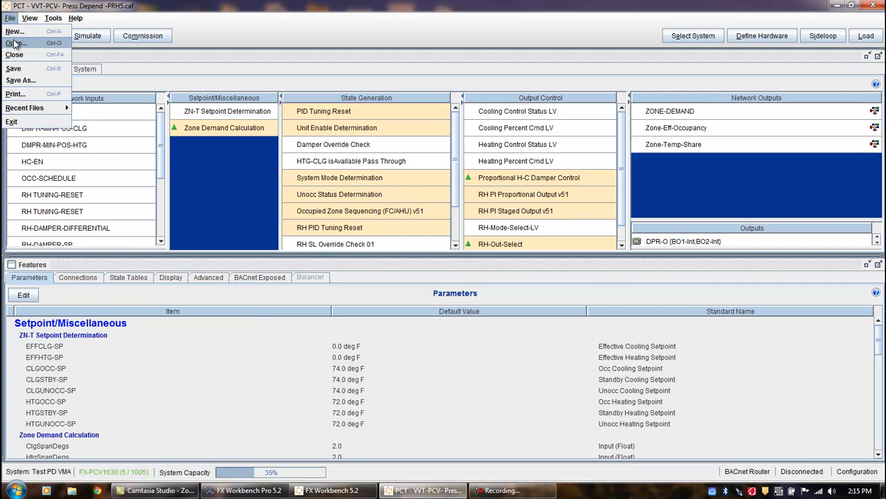
left_click(14, 43)
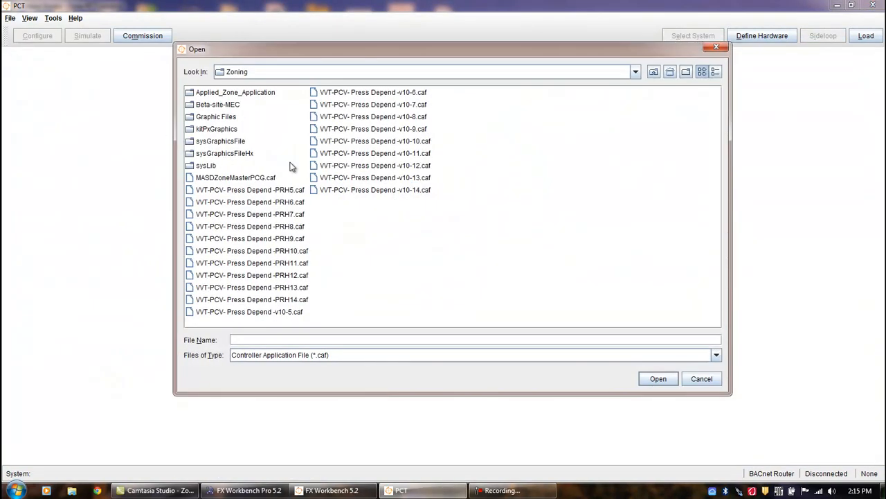
left_click(357, 92)
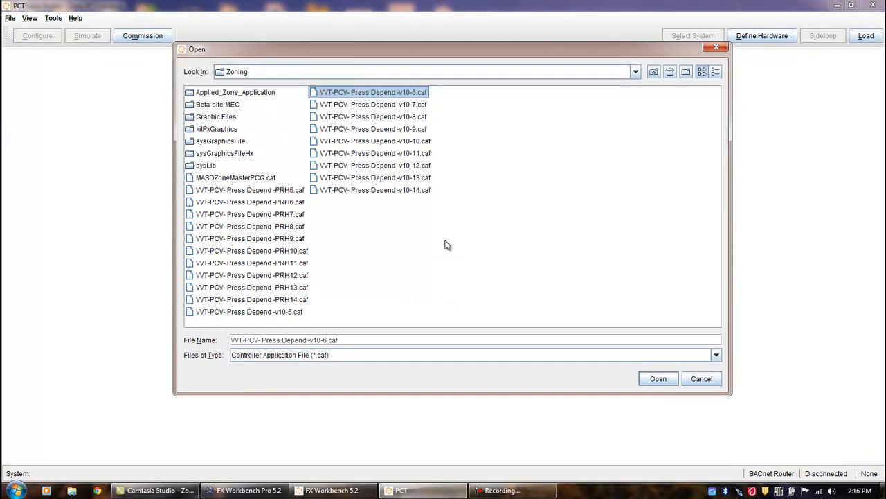
left_click(657, 380)
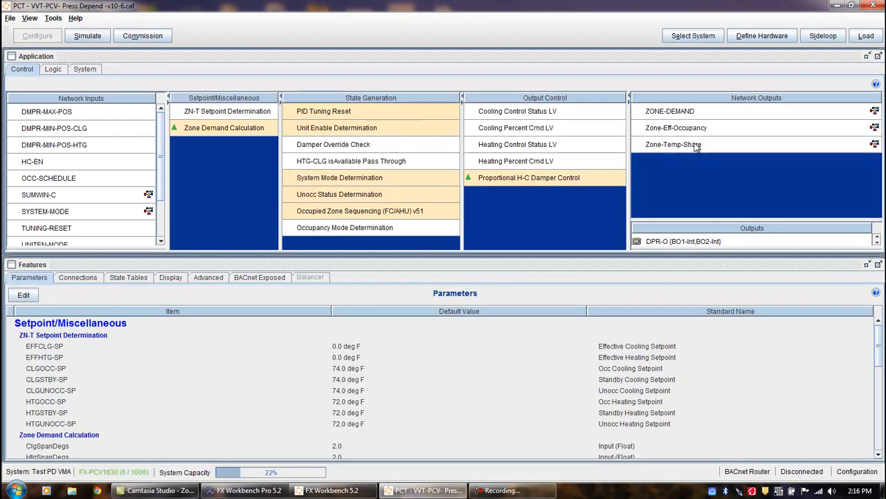
Change the application's field device to FX-PCV1615, keeping the device name VVT5-PCV.
left_click(760, 38)
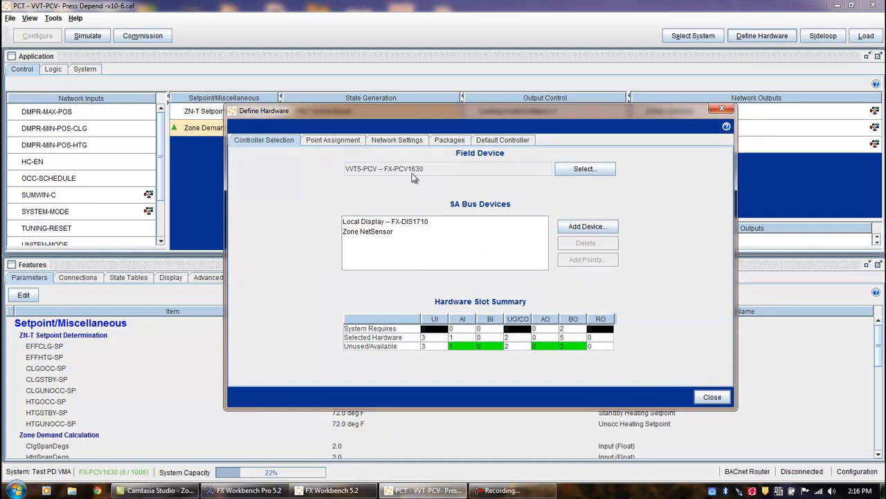
left_click(592, 172)
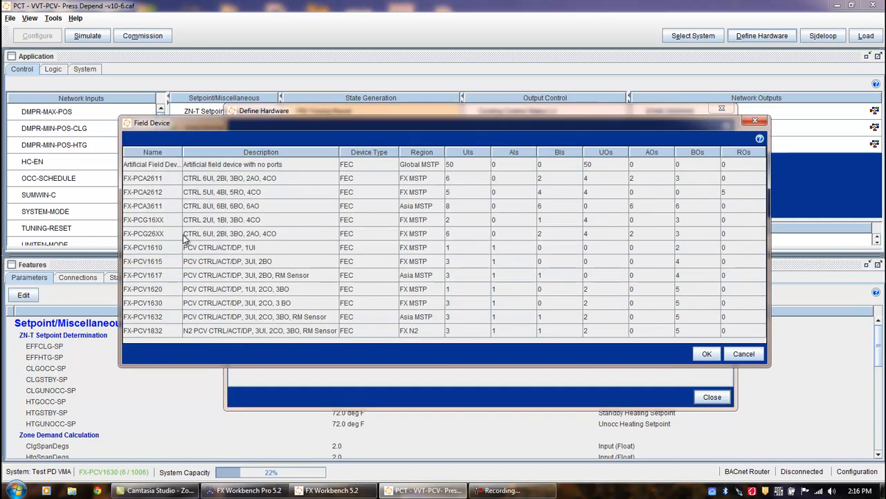
left_click(171, 267)
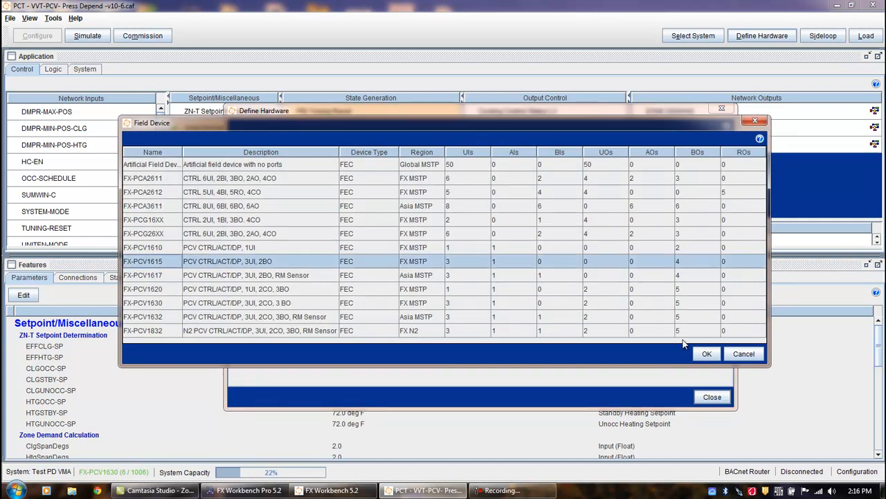
left_click(703, 356)
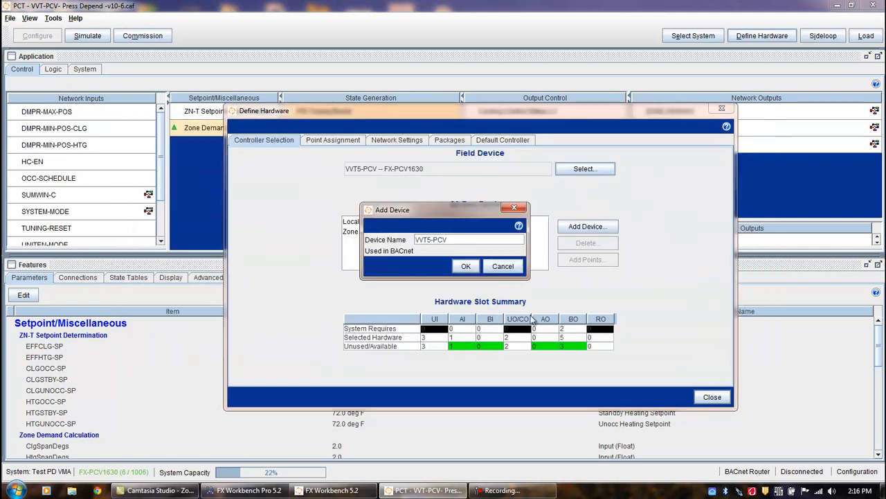
left_click(466, 267)
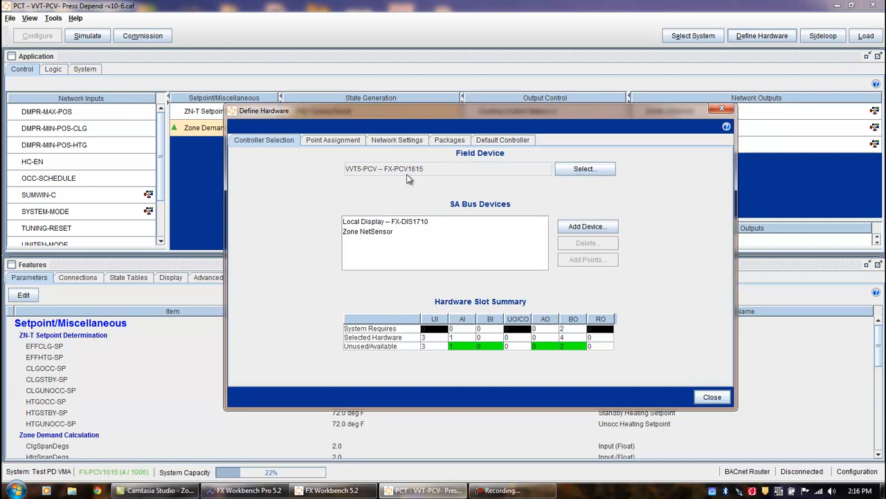
Set the controller's device address to 6 in the network settings and close the hardware definition.
left_click(395, 141)
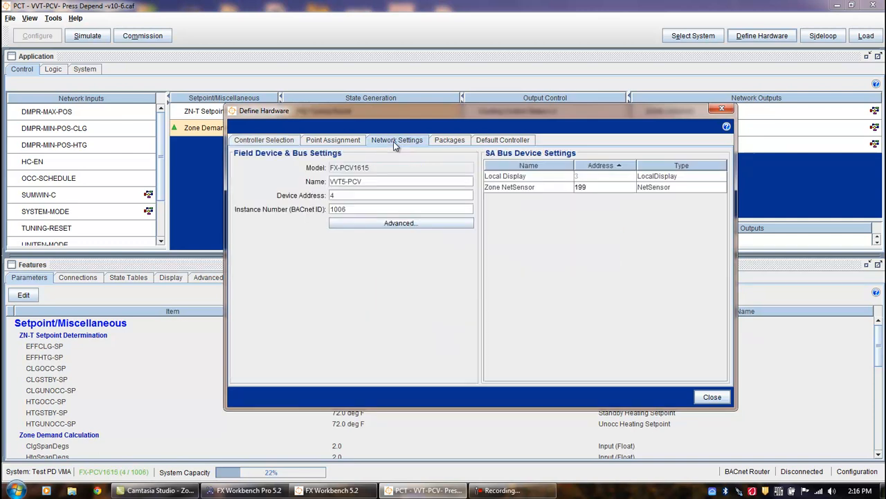
double_click(337, 195)
left_click(709, 397)
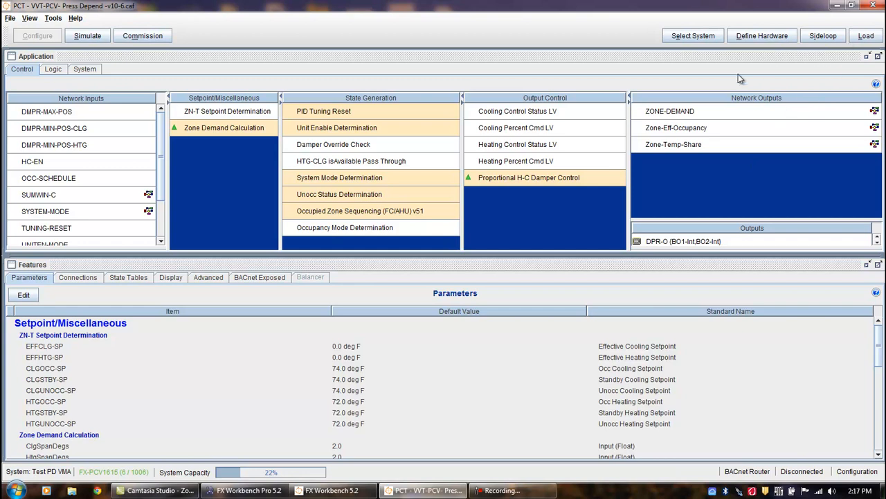
Save a copy of the zone application to the Desktop as VVT-PCV- Press Depend -v10-6.caf.
left_click(10, 18)
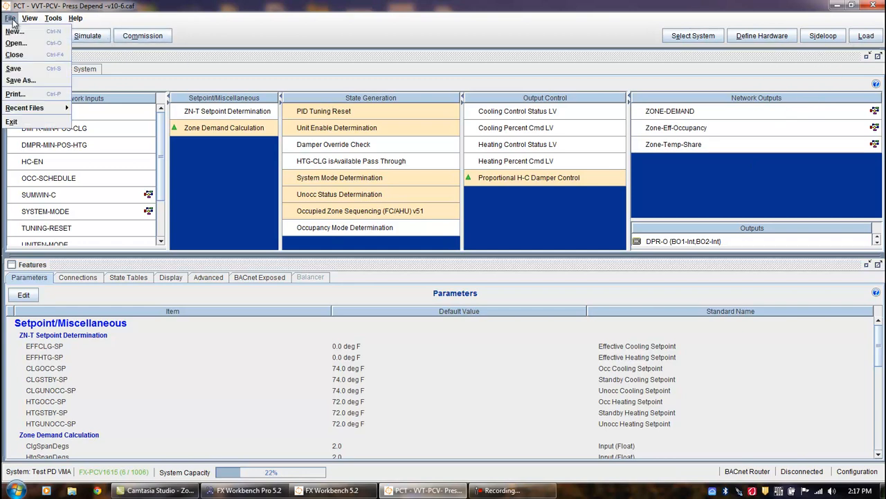
left_click(19, 80)
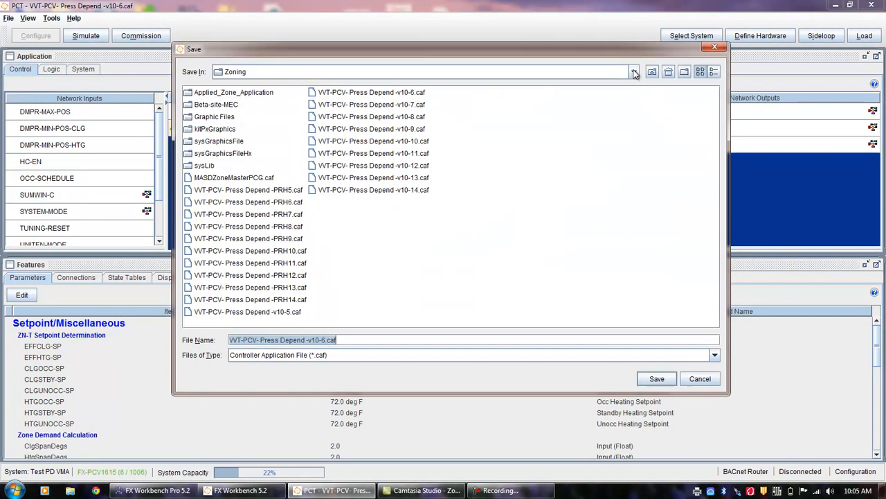
left_click(633, 71)
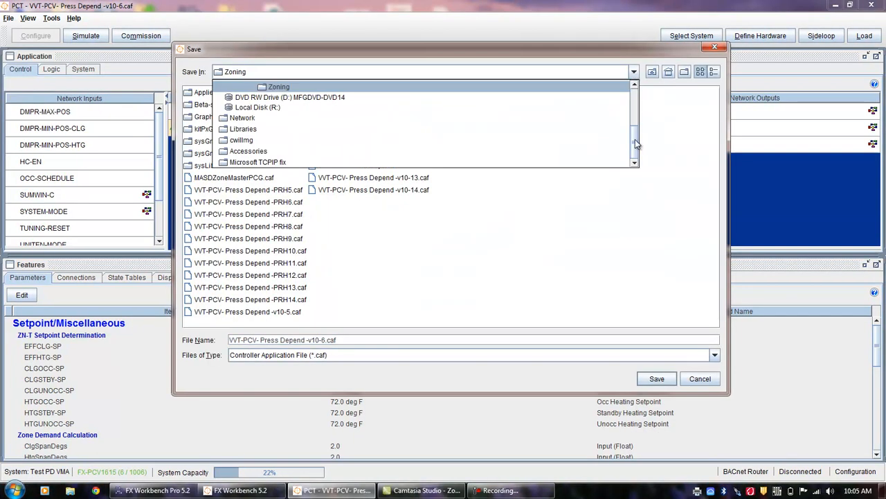
left_click_drag(635, 139, 634, 96)
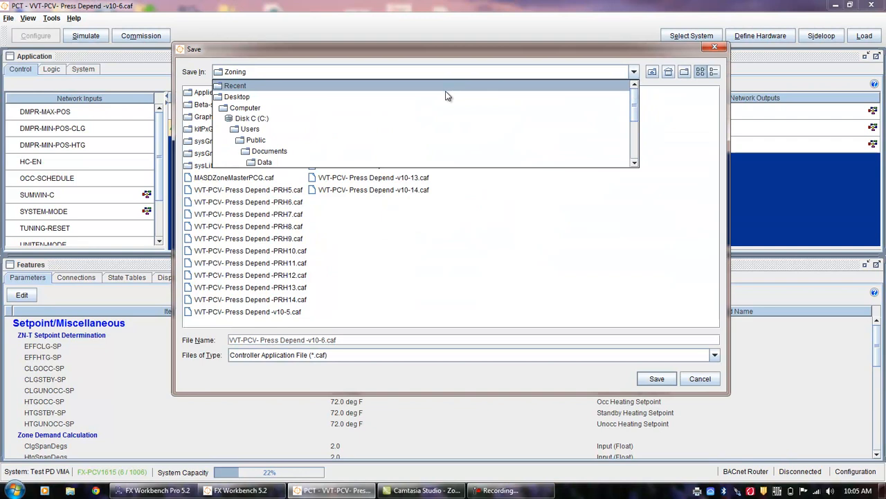
left_click(444, 96)
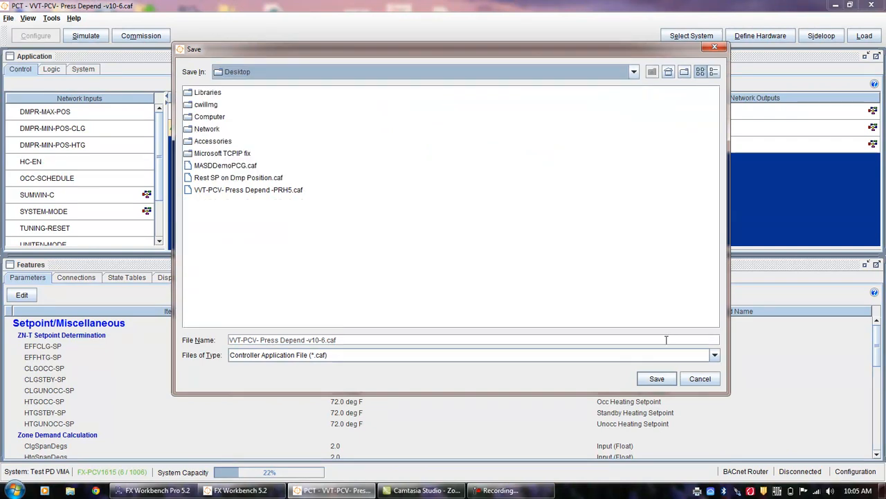
left_click(656, 378)
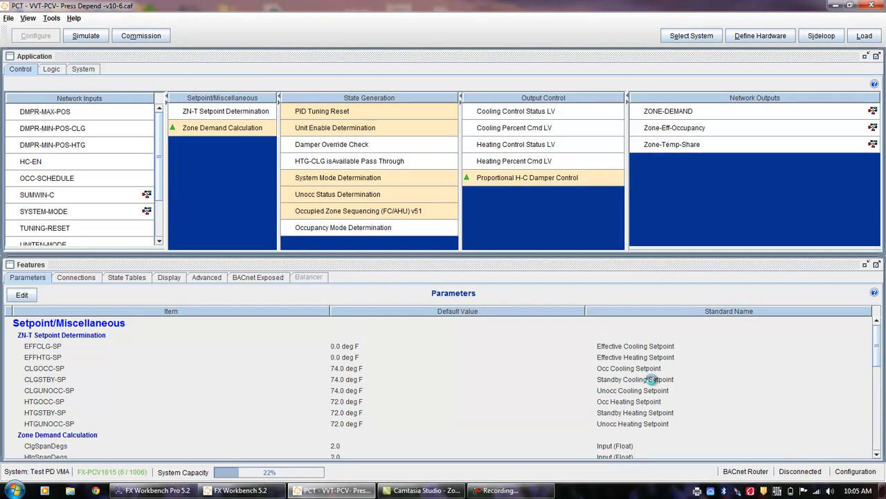
Download only the application code to the VVT5-PCV FX-PCV1615 controller at address 6 through the BACnet Router connection.
left_click(864, 36)
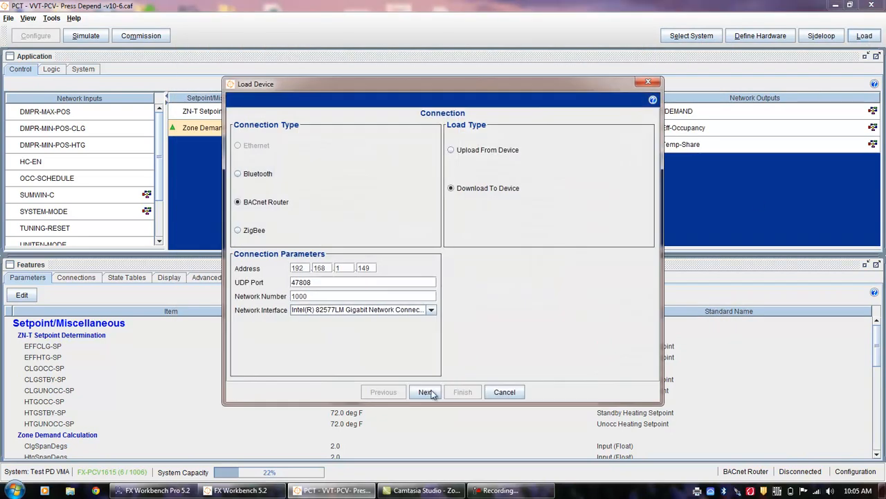
left_click(424, 392)
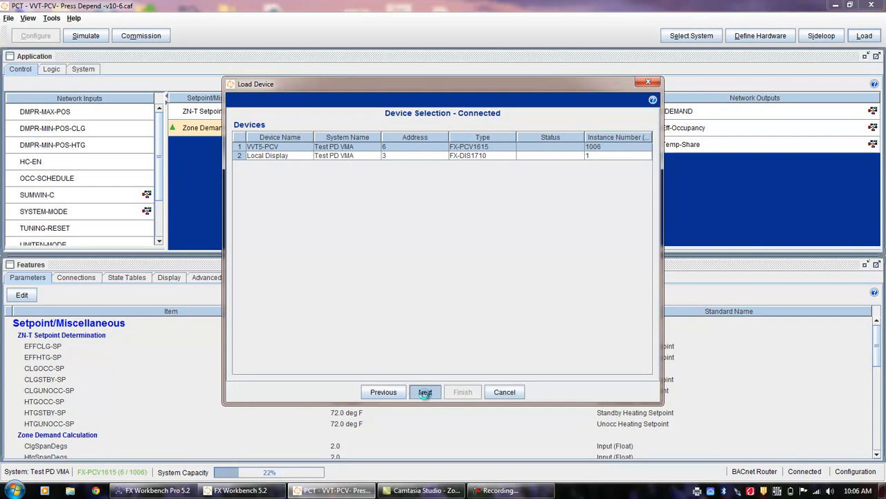
left_click(425, 392)
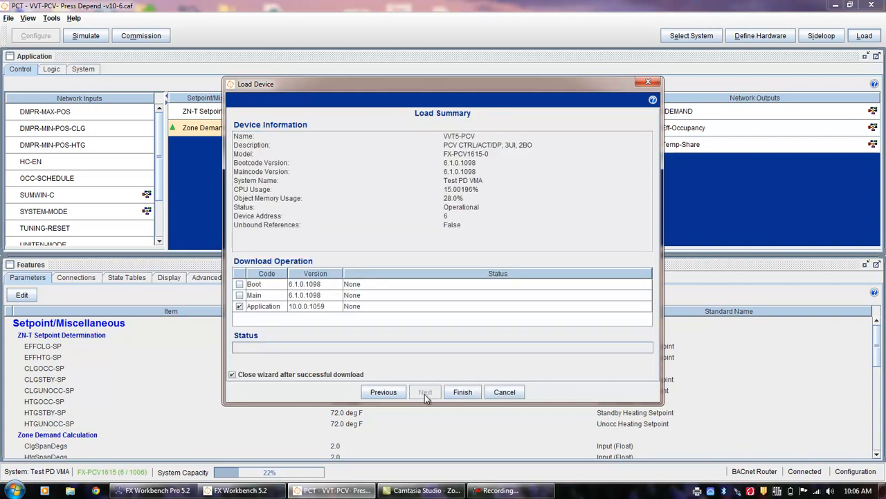
left_click(461, 392)
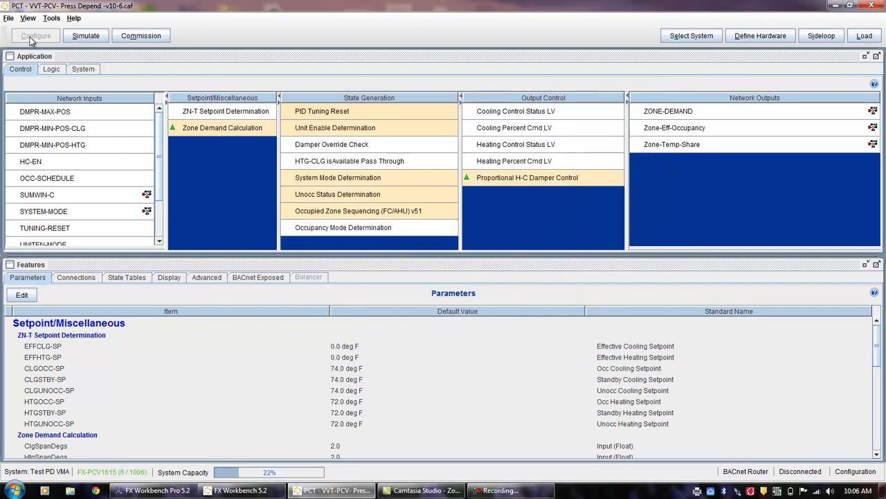
Open the zone master application MASDDemoPCG.caf from the Desktop.
left_click(9, 18)
left_click(12, 43)
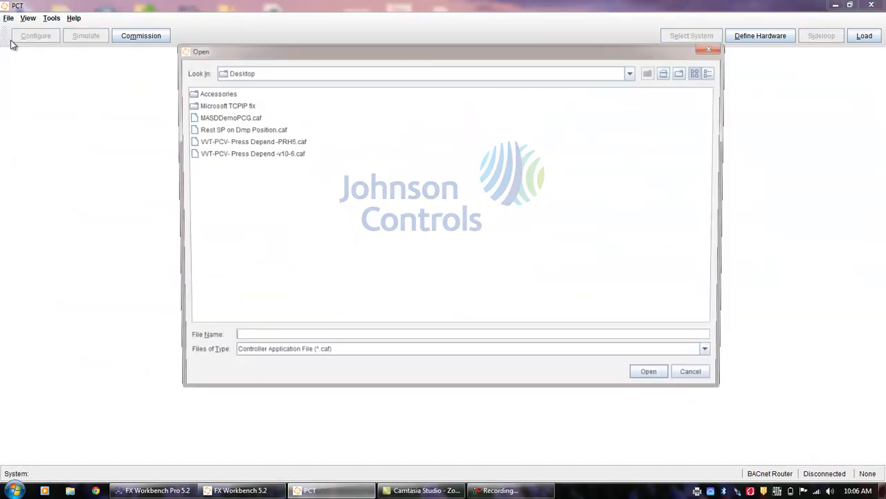
left_click(233, 118)
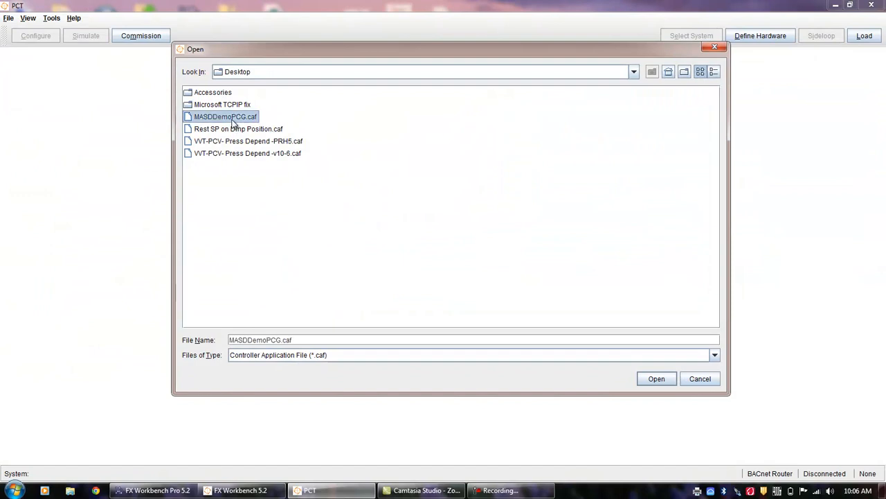
left_click(657, 379)
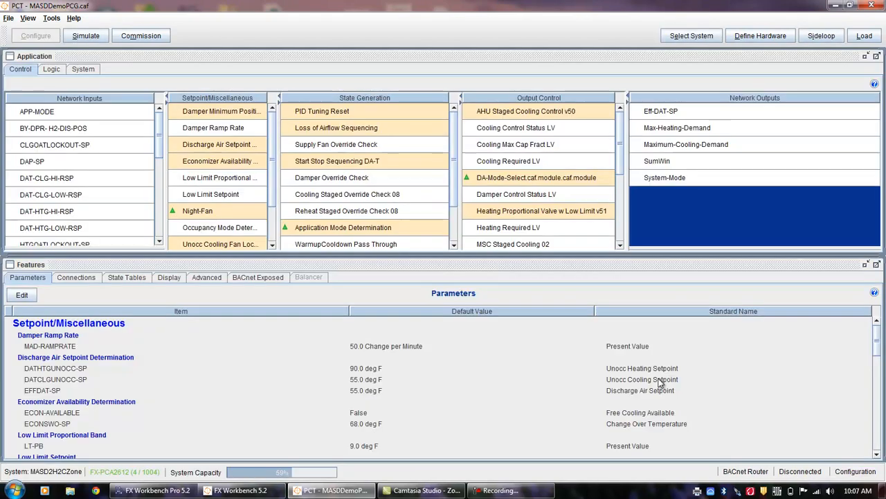
Start commissioning the MASDZONE-MASTER FX-PCA2612 controller at address 4.
left_click(142, 36)
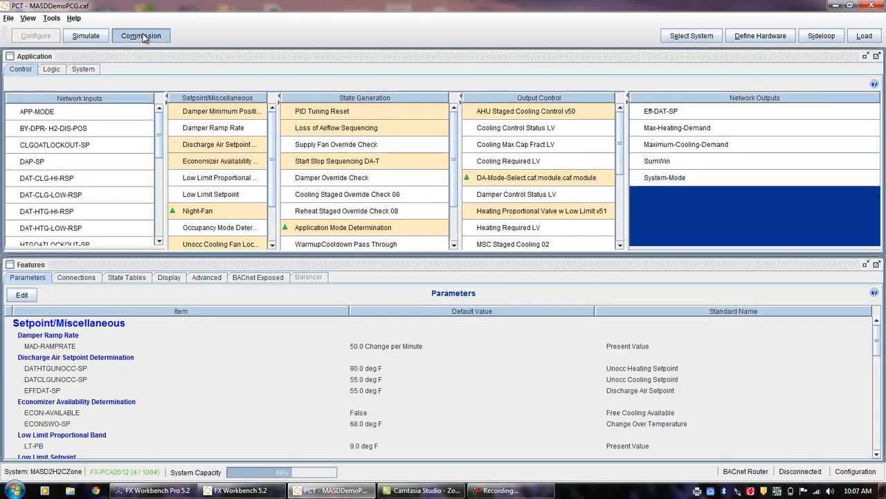
left_click(425, 392)
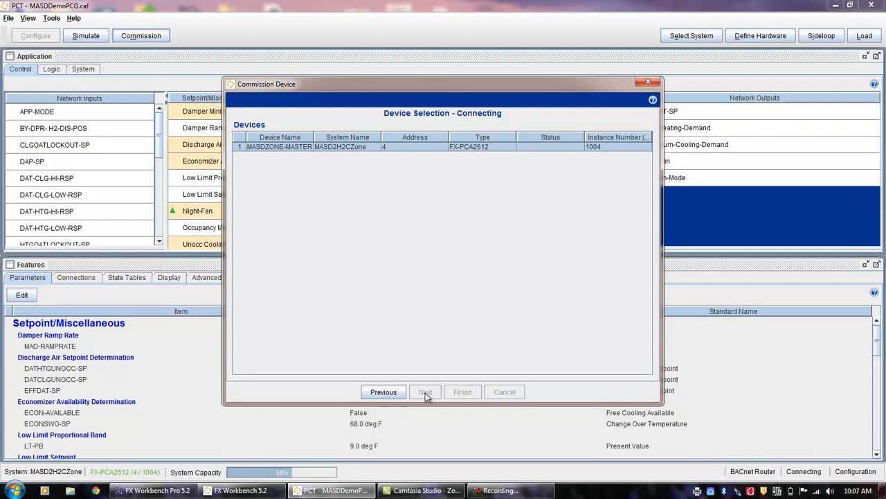
left_click(425, 392)
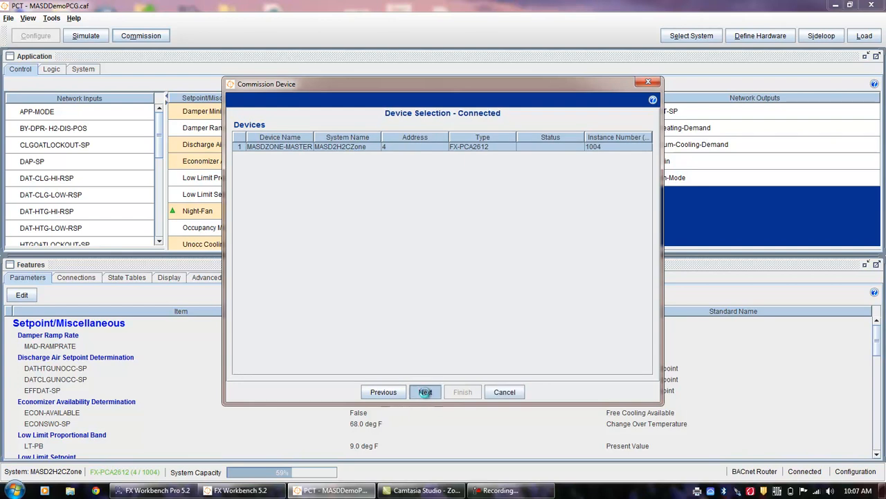
left_click(455, 392)
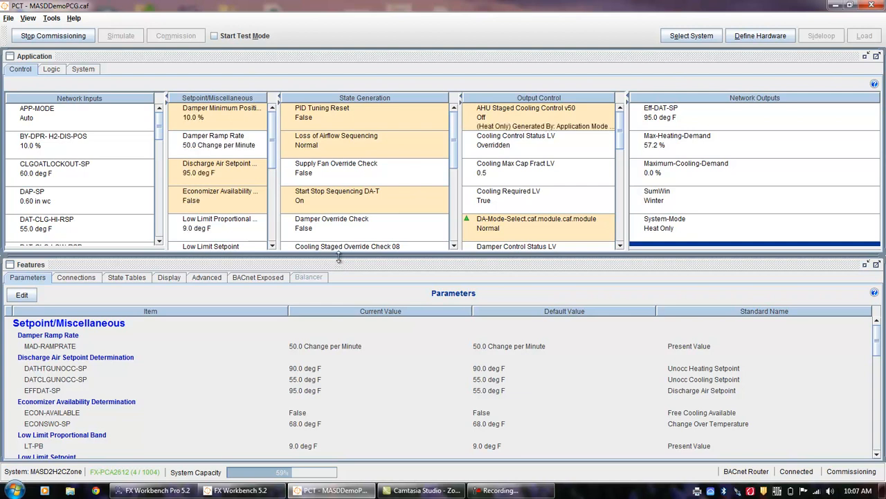
Examine the live demand, occupancy and temperature network inputs of Zone1 and Zone2 in an enlarged application view.
left_click_drag(339, 256, 341, 355)
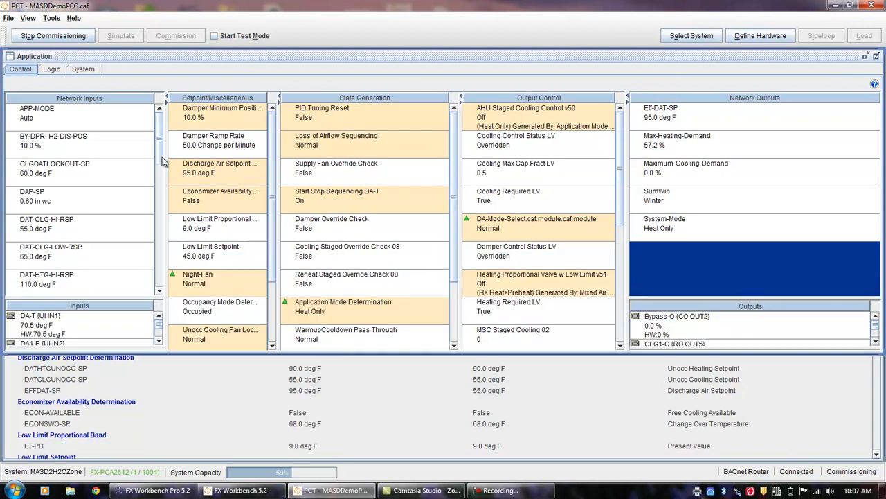
left_click_drag(159, 164, 155, 275)
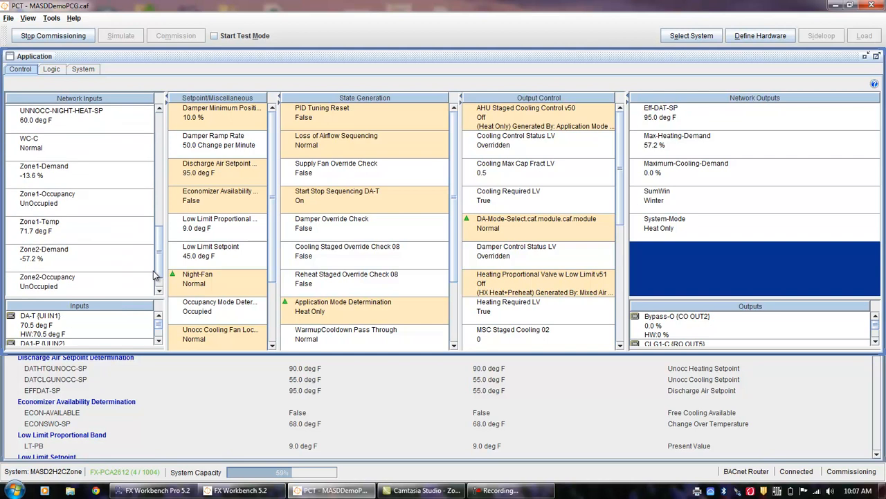
left_click(79, 179)
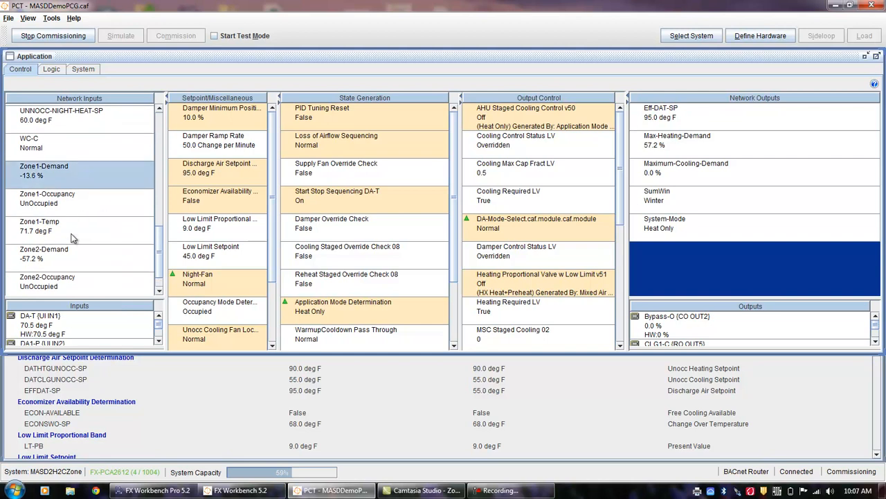
left_click(77, 204)
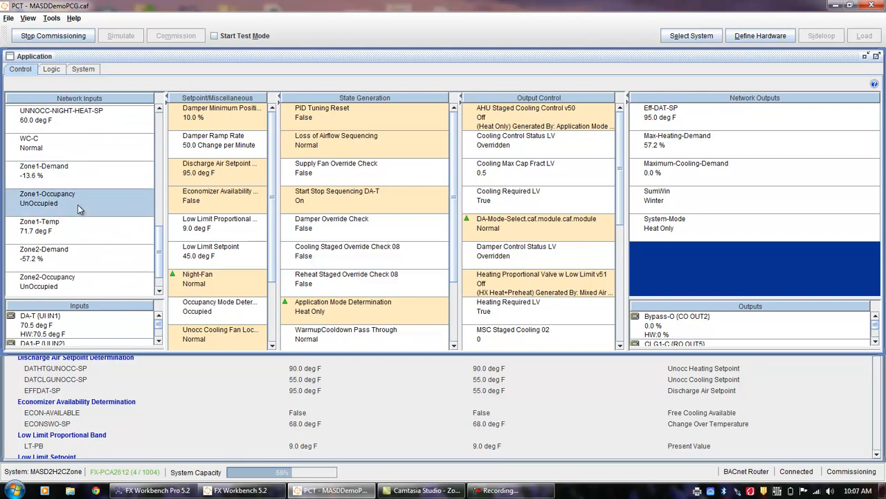
left_click(87, 230)
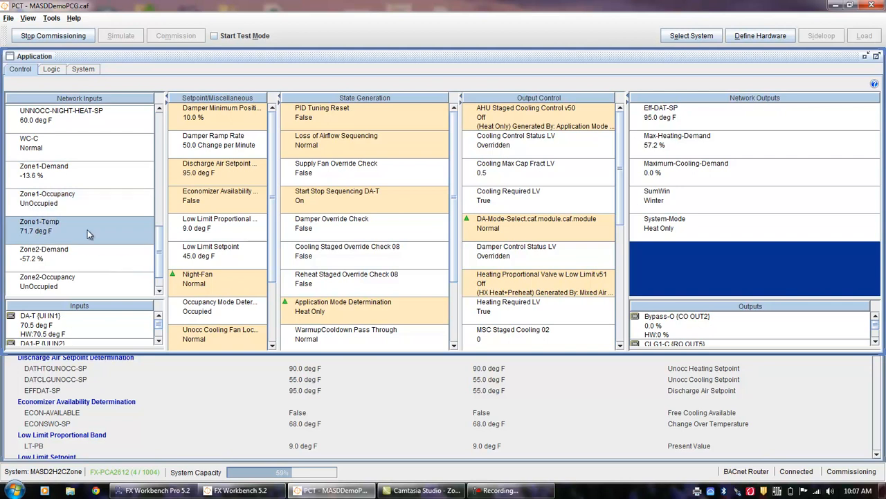
left_click_drag(159, 248, 162, 262)
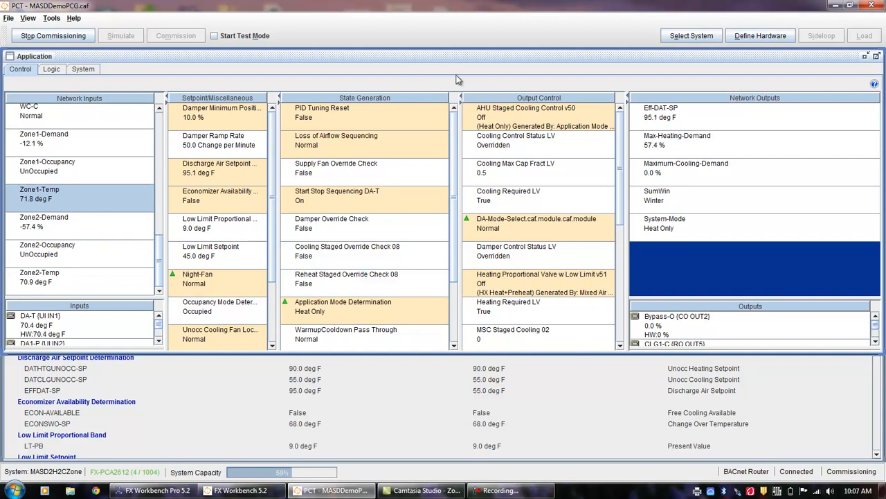
Stop commissioning the zone master and return to configuration mode.
left_click(67, 39)
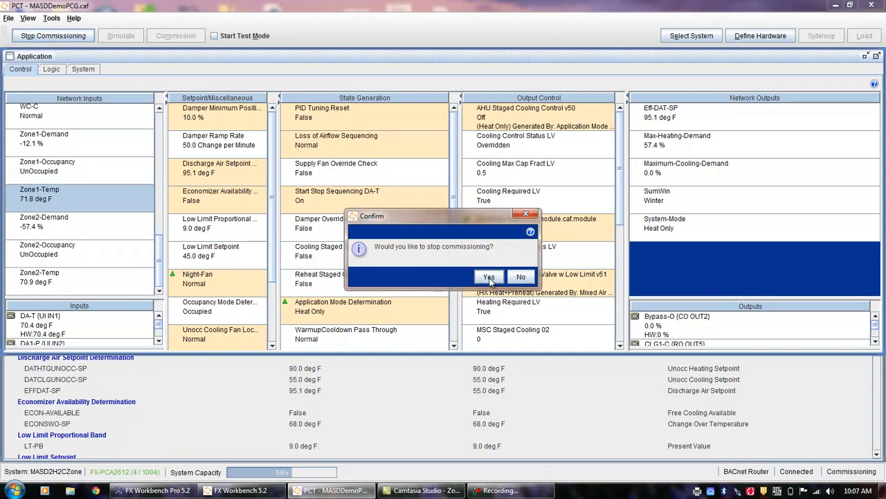
left_click(489, 277)
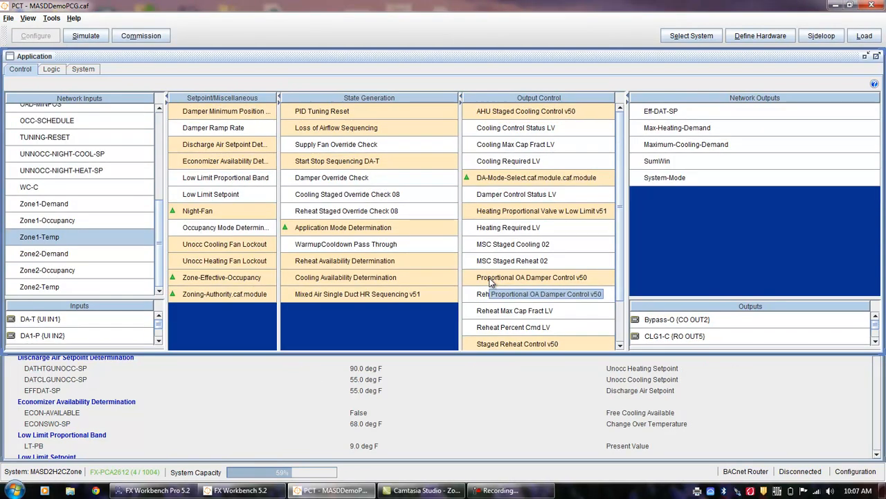